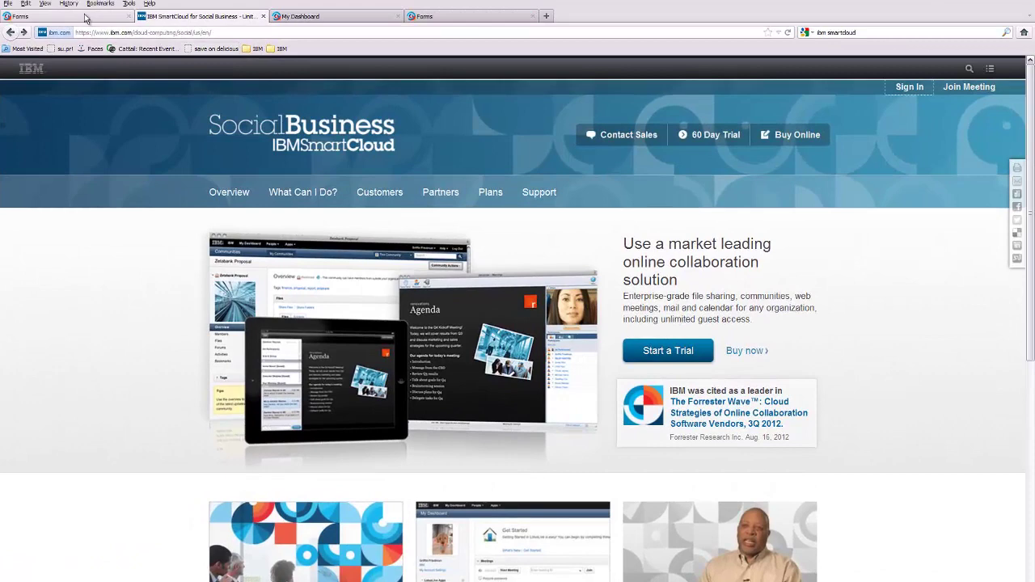
Step: Review the sample GBS Social Business Assessment form from its team name field down to the submit area and return to its beginning
left_click(85, 17)
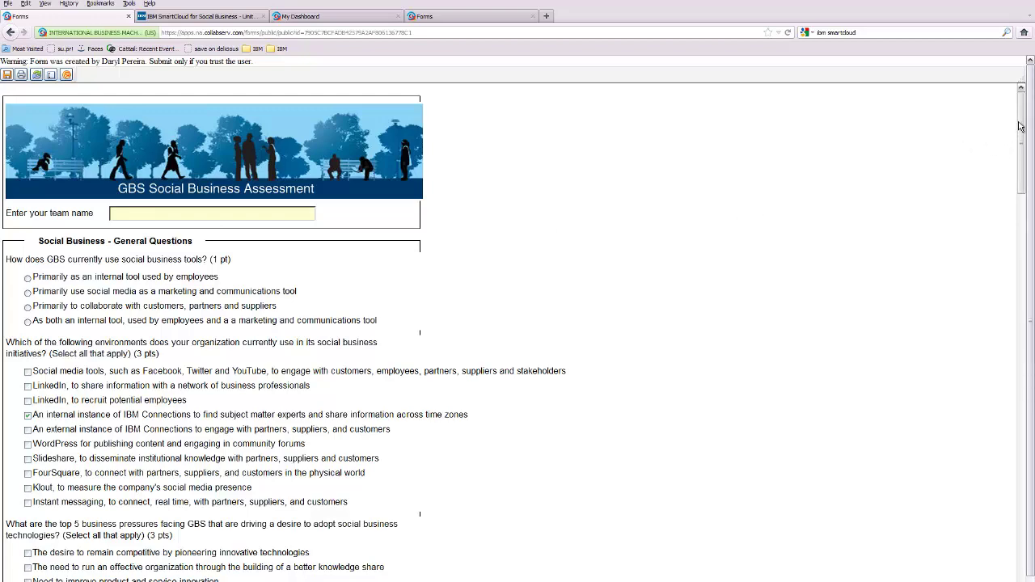
left_click_drag(1021, 125, 1008, 469)
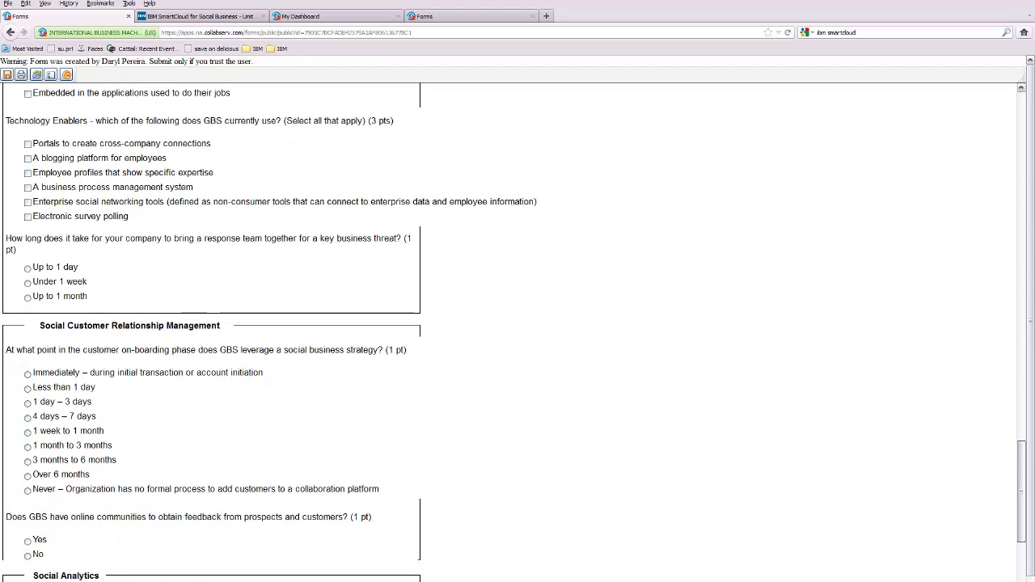
scroll(1002, 477, "up", 1)
left_click(1020, 568)
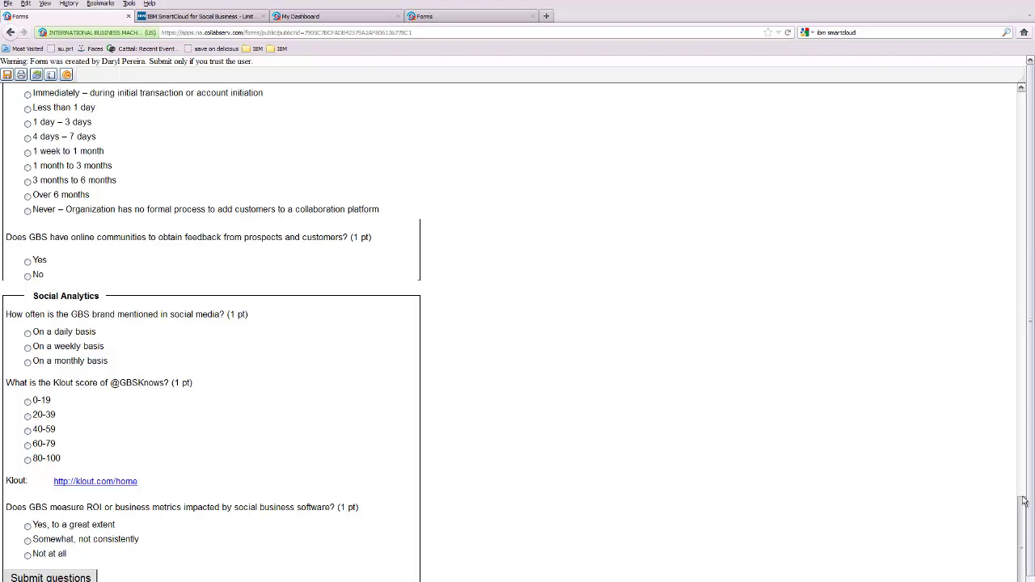
left_click_drag(1024, 502, 998, 104)
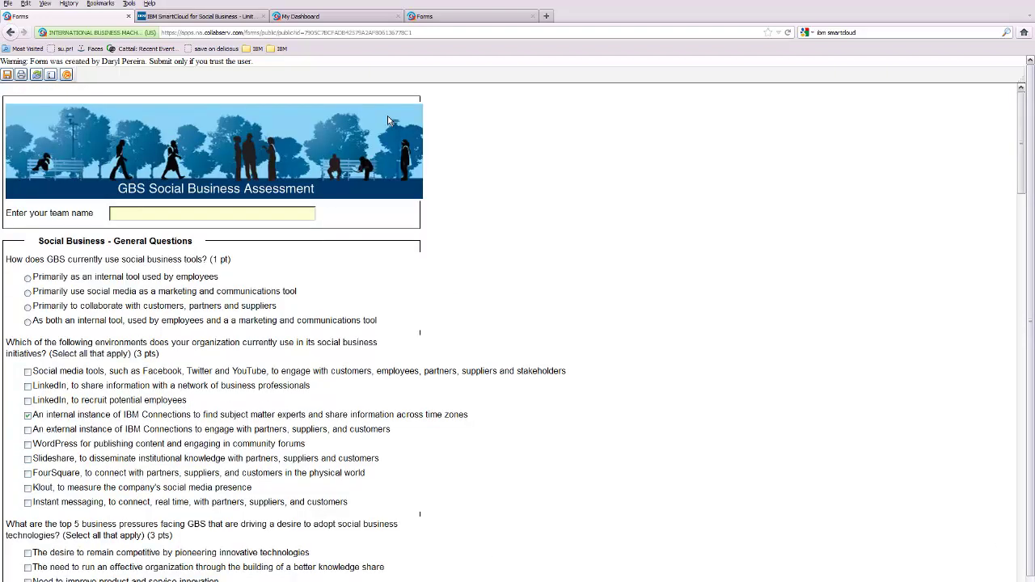
Step: Go through the SmartCloud home page and My Dashboard to the Demo Test survey open in the form designer
left_click(229, 17)
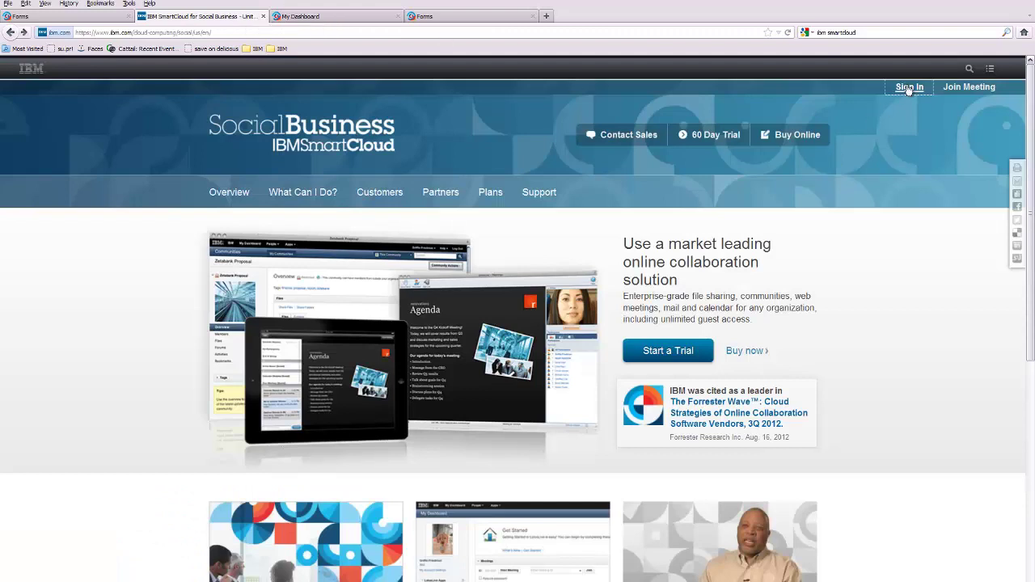
left_click(345, 23)
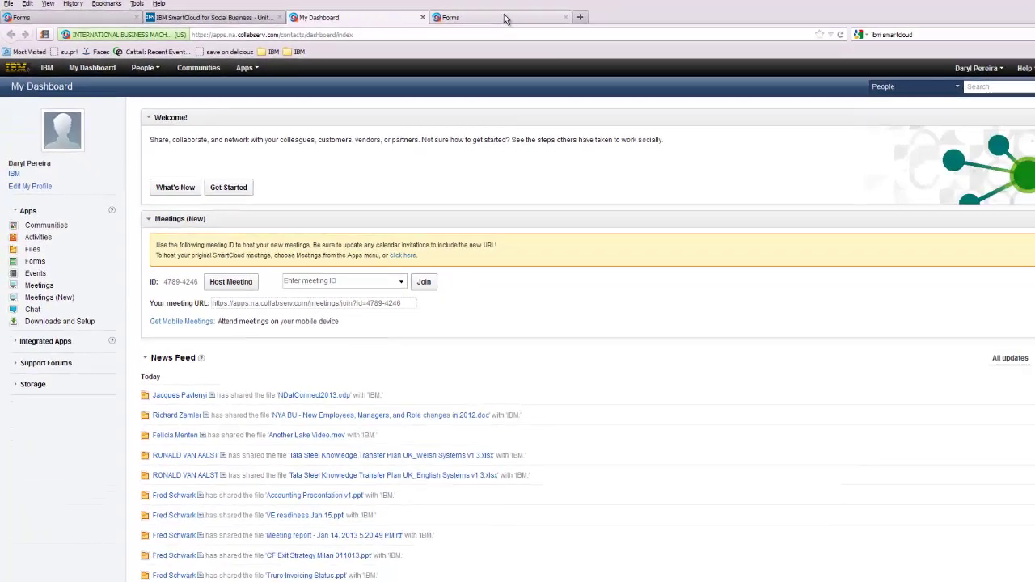
left_click(627, 24)
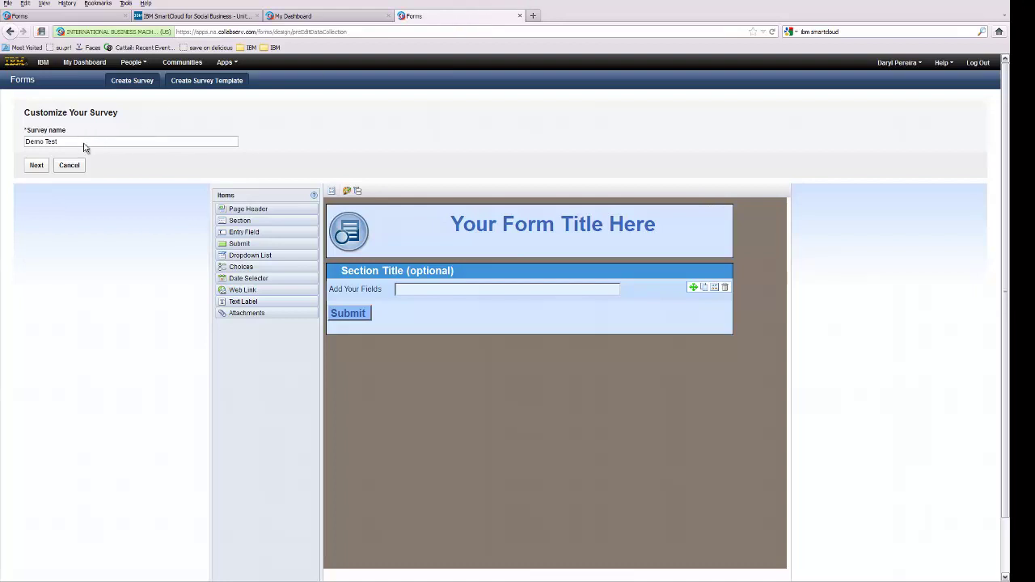
Step: Set the page header's title text to "Greatest form ever" and its subtitle text to "More info"
left_click(455, 226)
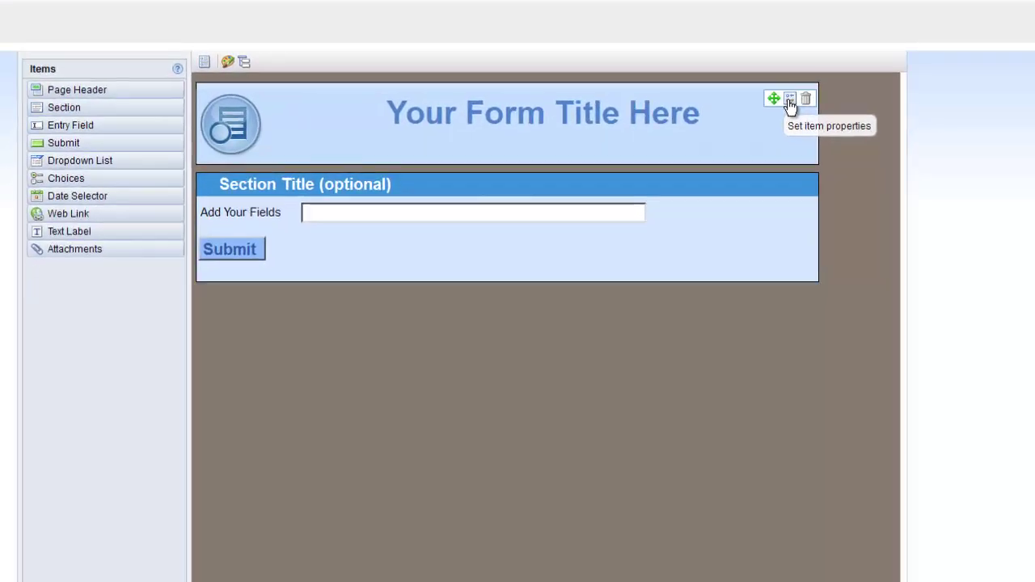
left_click(715, 217)
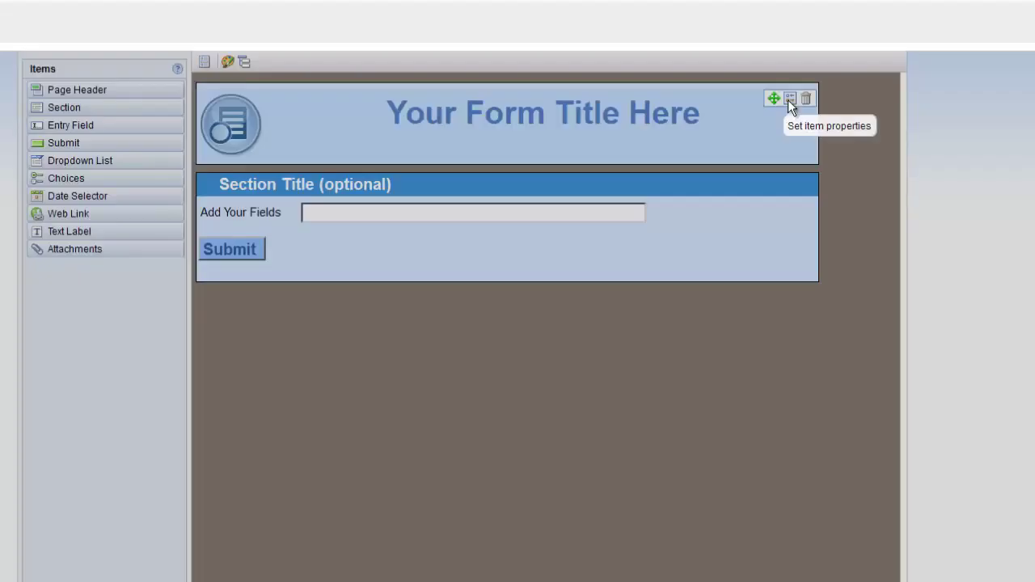
left_click(788, 101)
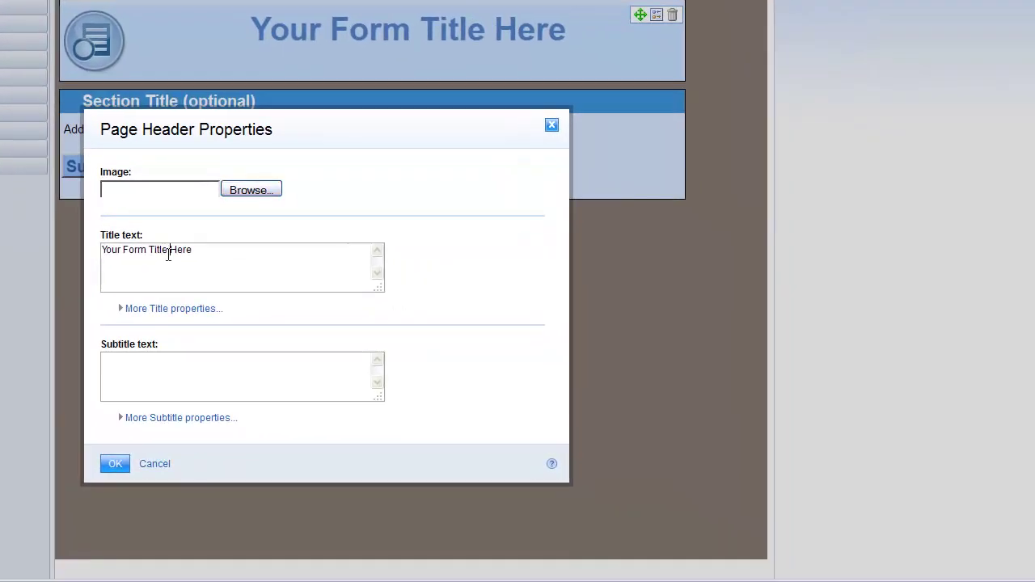
left_click_drag(201, 252, 68, 256)
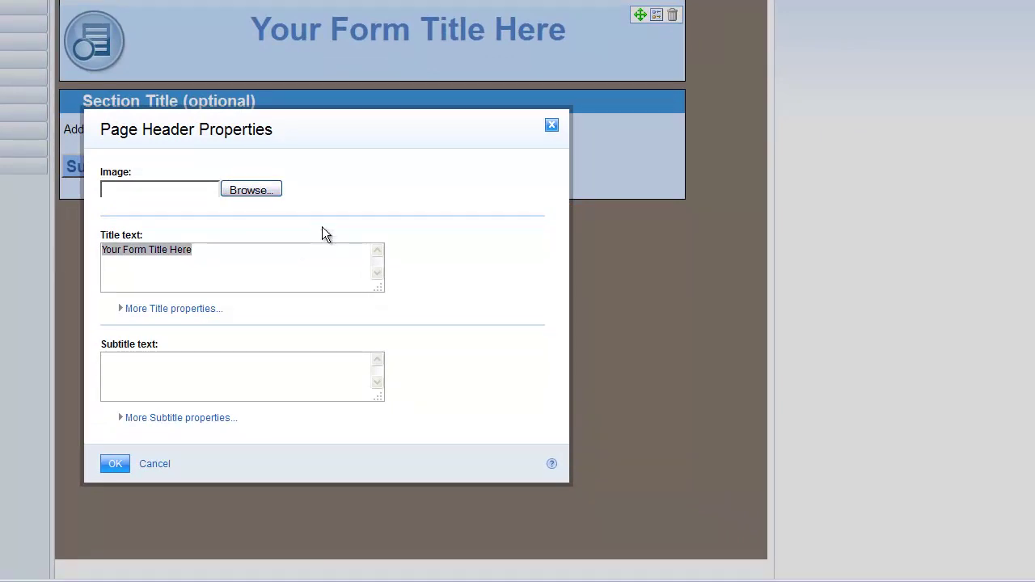
type("Gre")
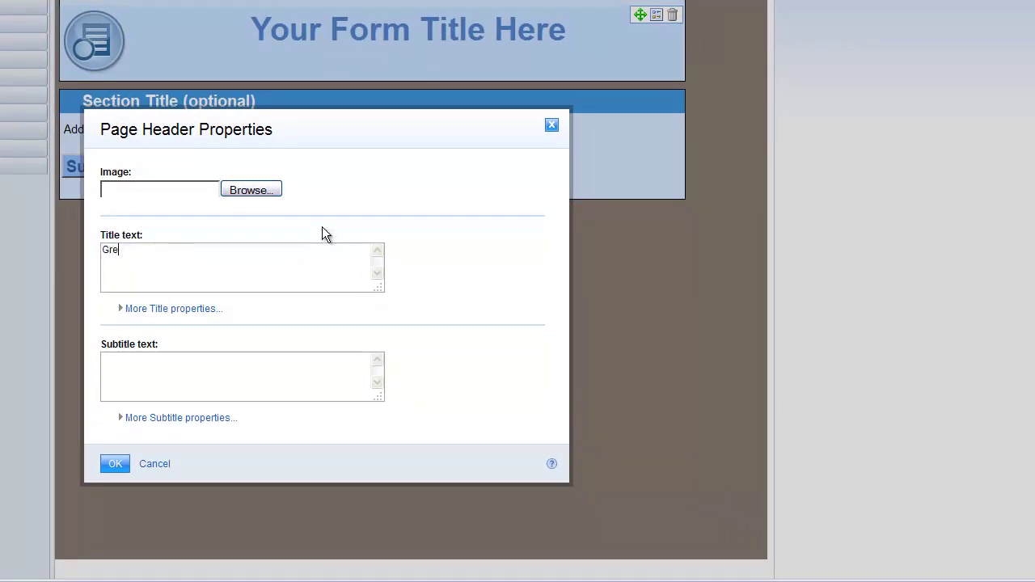
type("atest form ev")
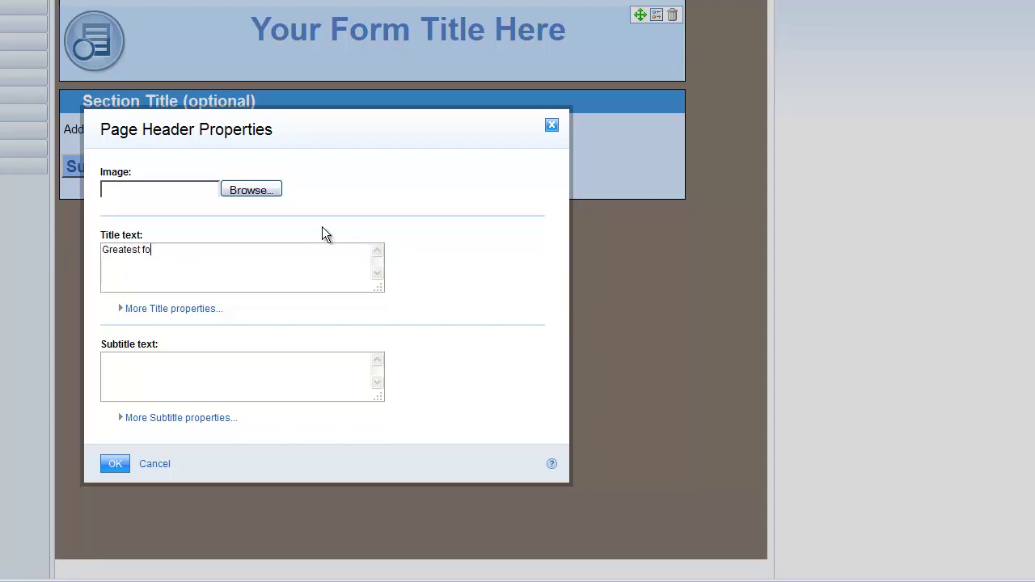
type("er")
type("More in")
type("fo")
left_click(115, 465)
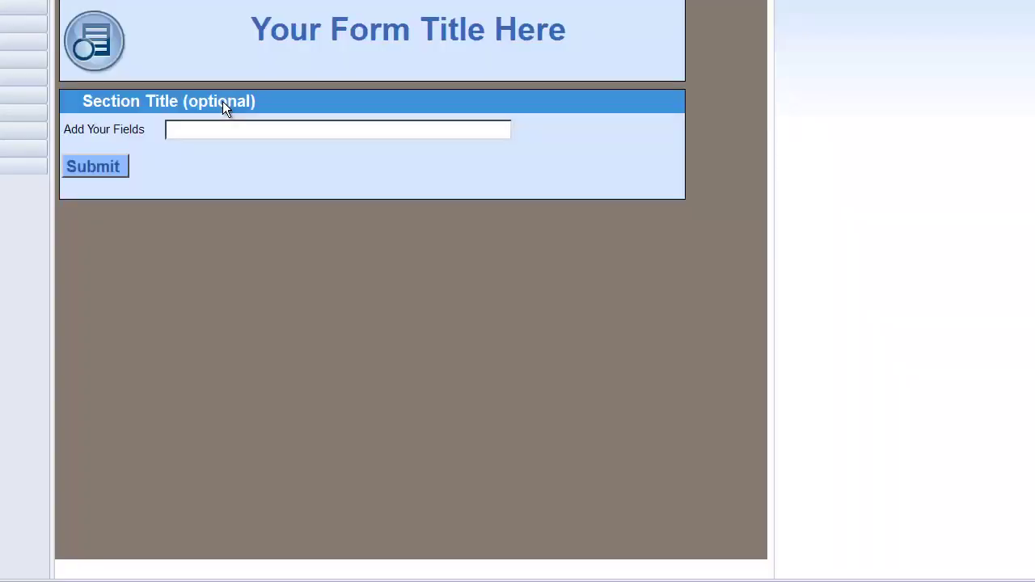
left_click(224, 105)
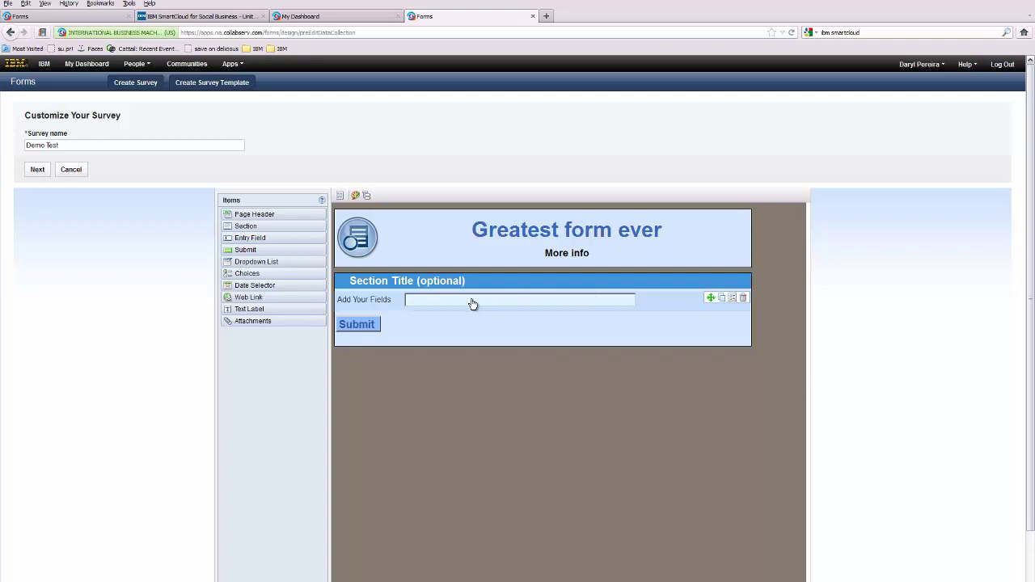
Step: Relabel the form's entry field as "Field 1", keeping its data type as Text
left_click(733, 299)
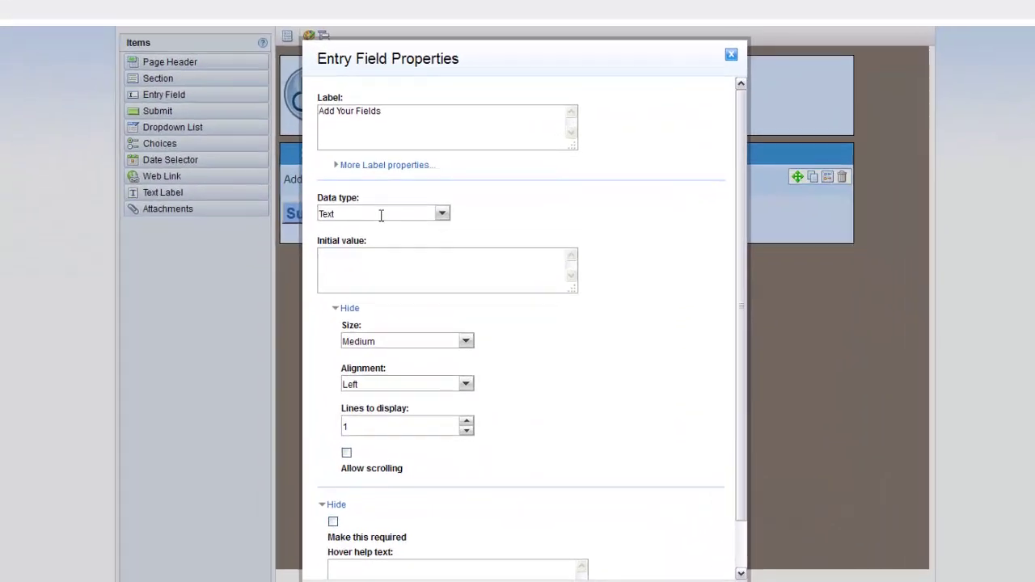
left_click(444, 214)
left_click(444, 213)
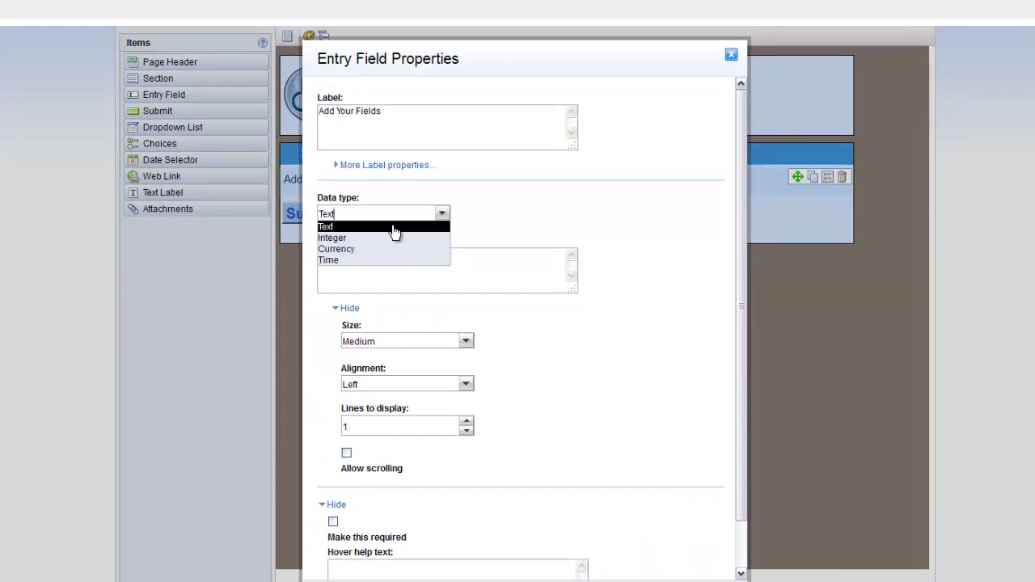
left_click(521, 218)
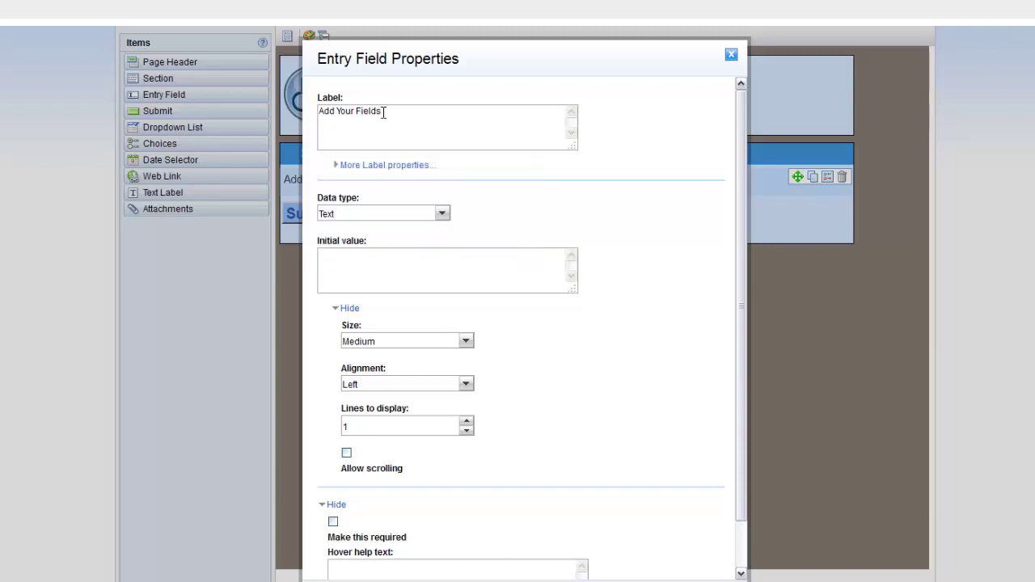
left_click_drag(383, 112, 316, 120)
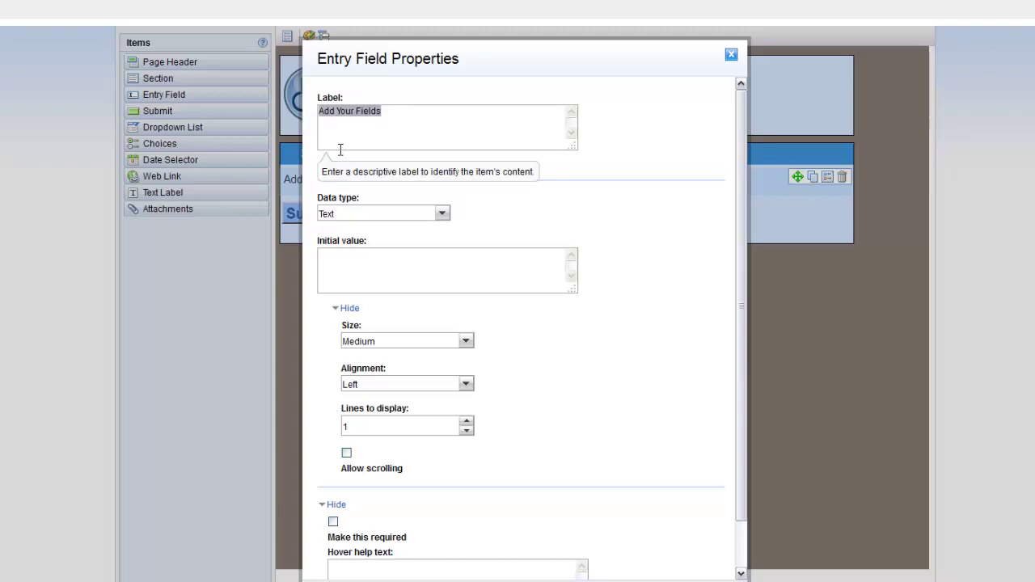
type("Field")
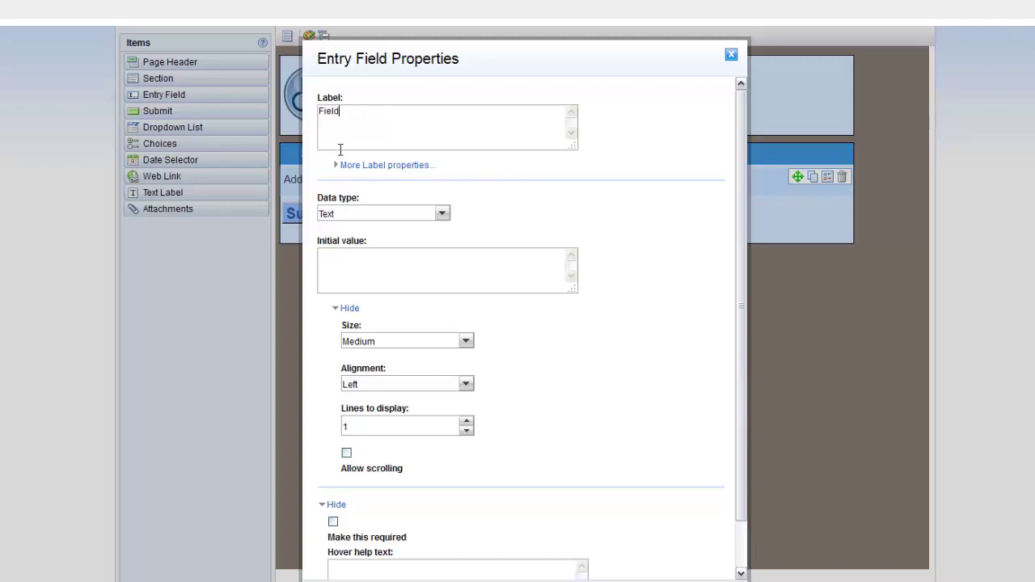
type("1")
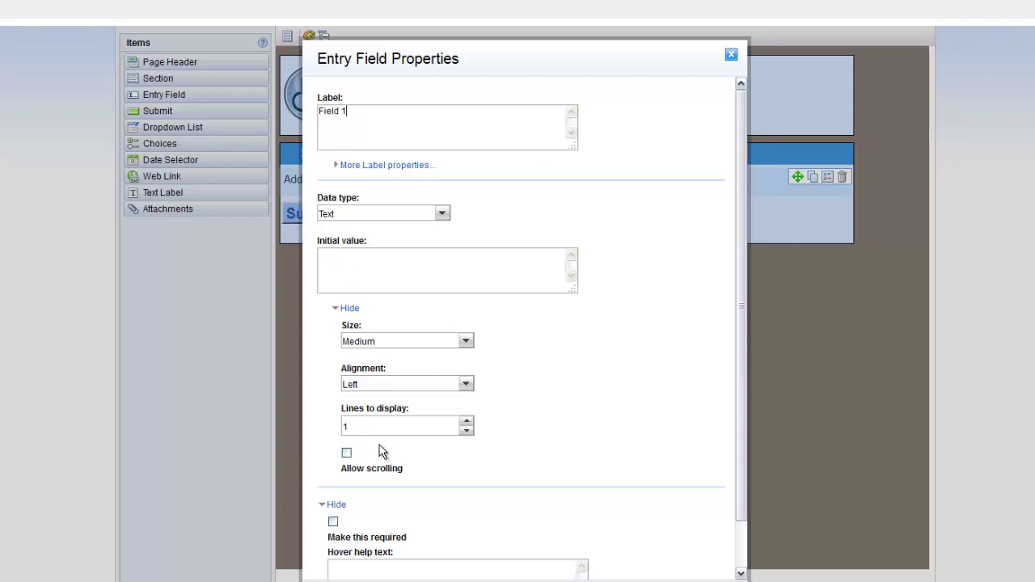
scroll(448, 465, "down", 1)
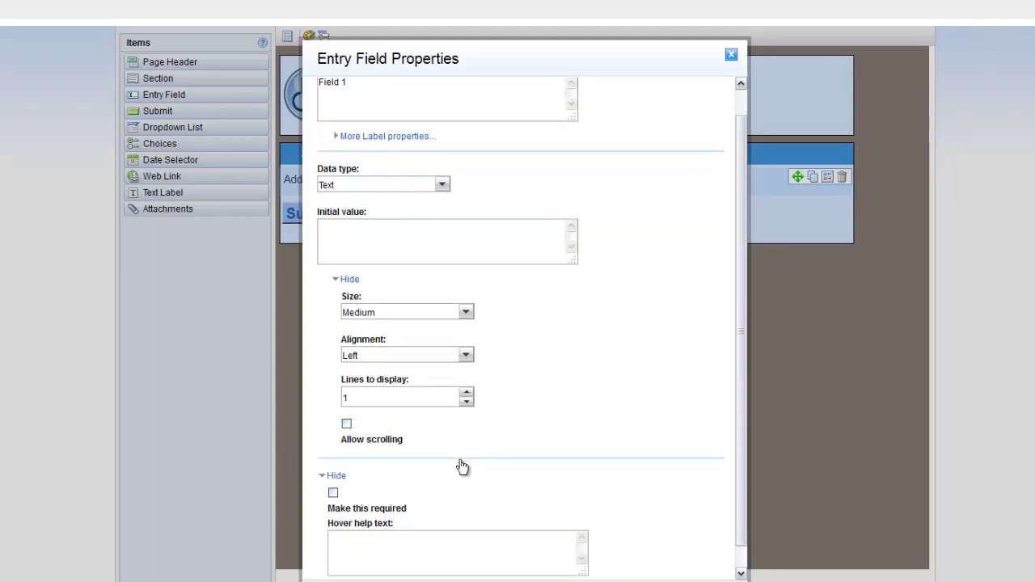
scroll(461, 467, "down", 1)
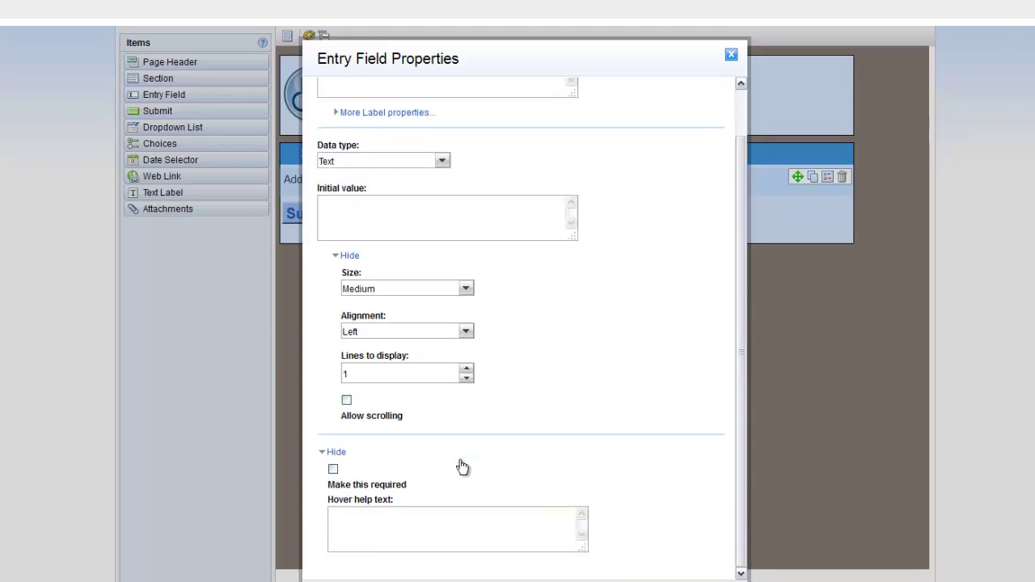
scroll(461, 467, "down", 1)
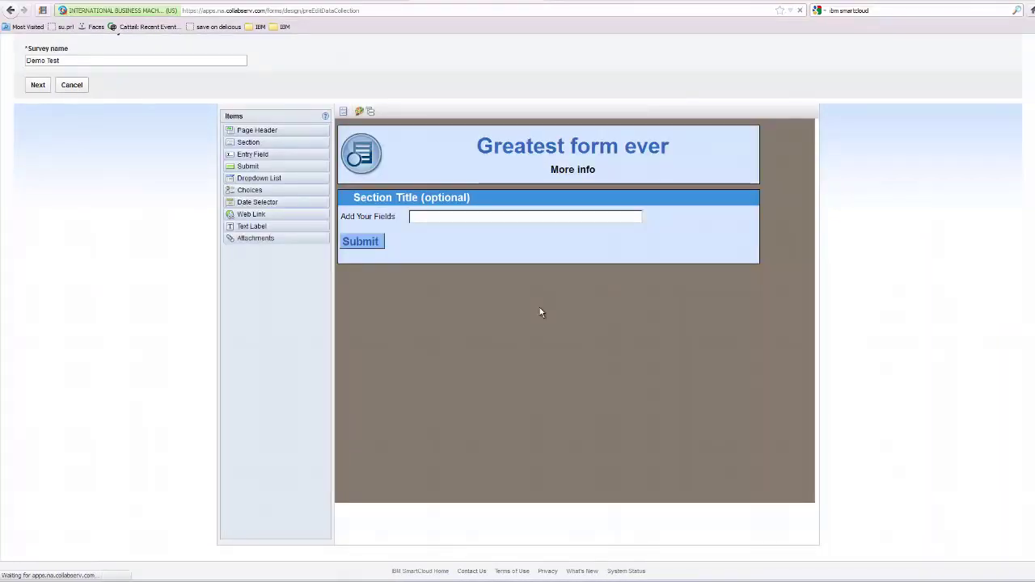
Step: Change the label of the section containing Field 1 to "First section"
left_click(446, 199)
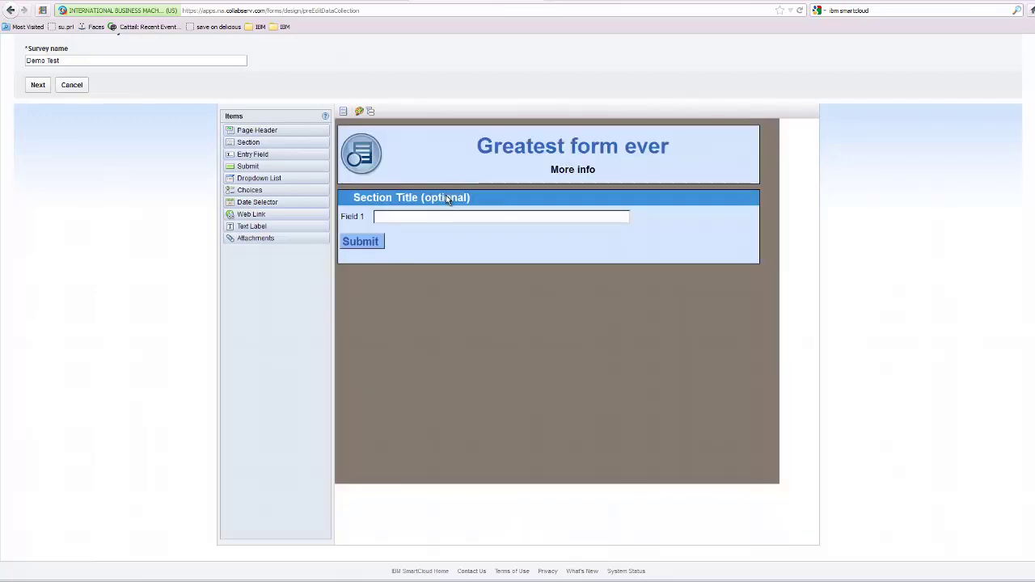
mouse_move(447, 199)
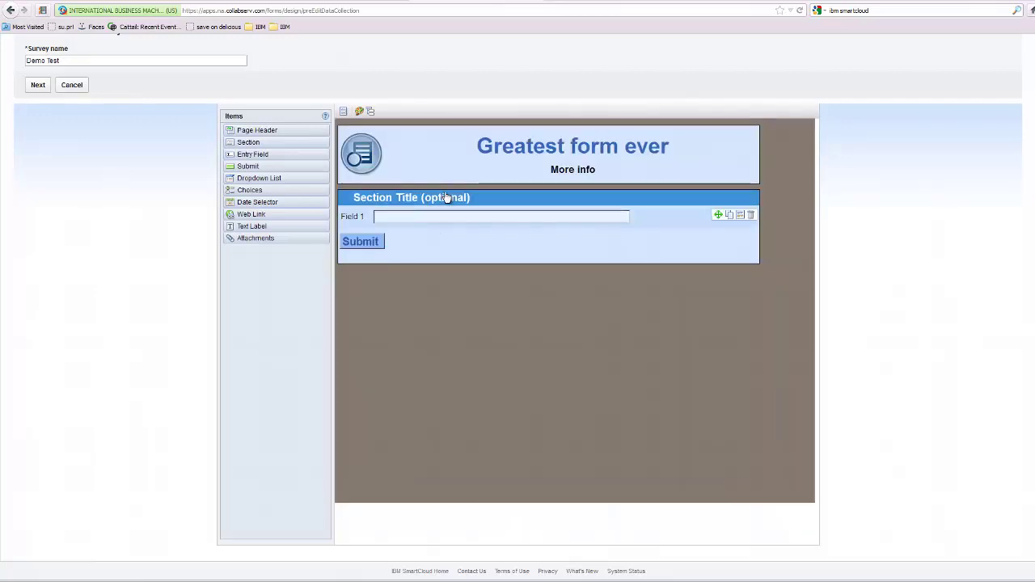
mouse_move(668, 199)
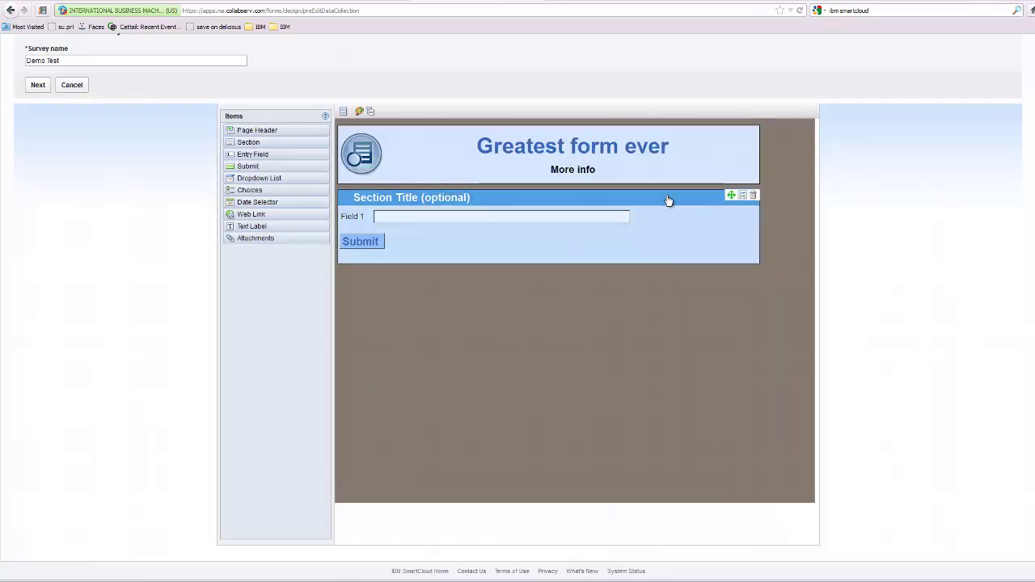
left_click(742, 197)
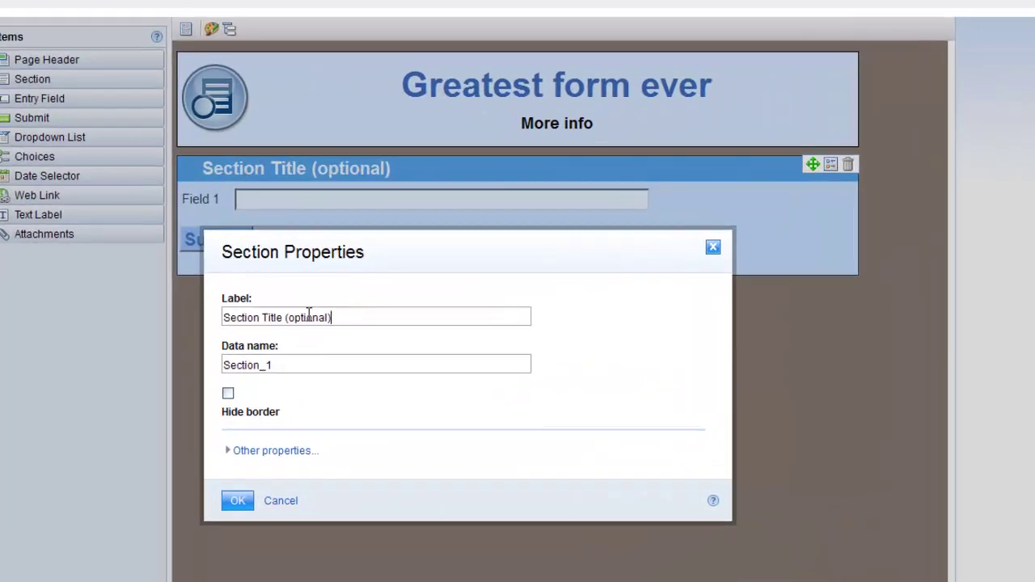
left_click_drag(400, 298, 260, 302)
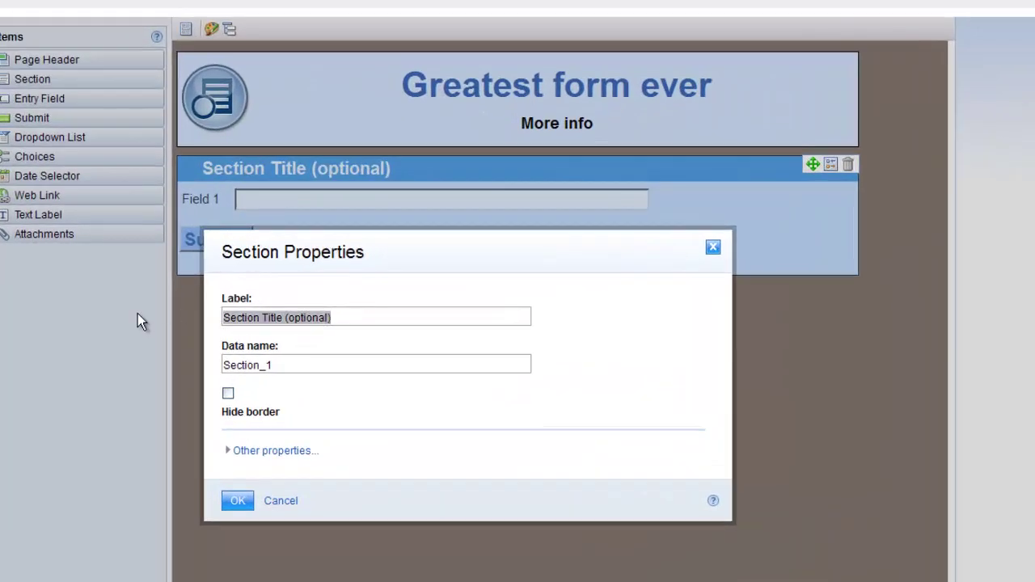
type("First sect")
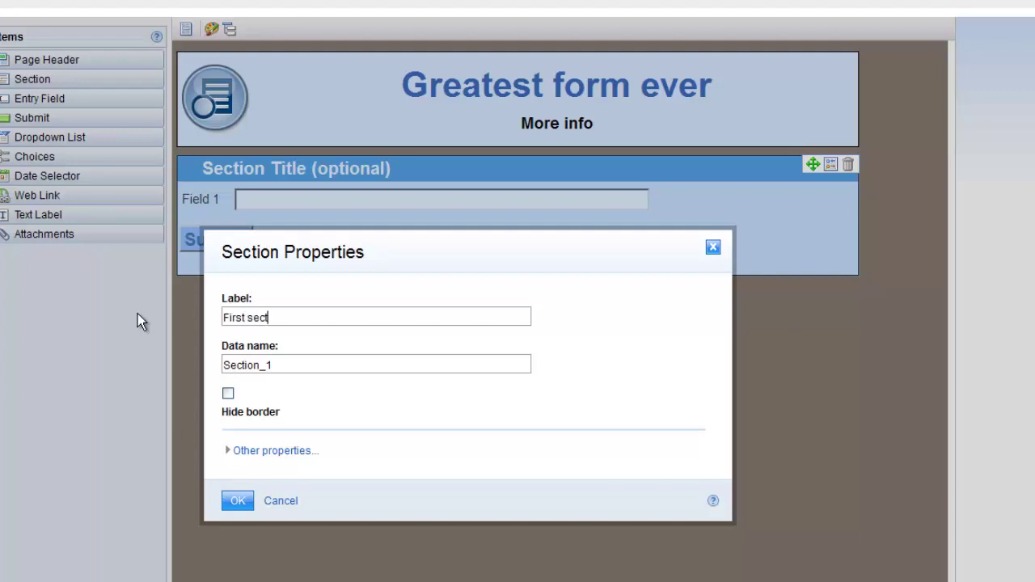
type("ion")
left_click(239, 501)
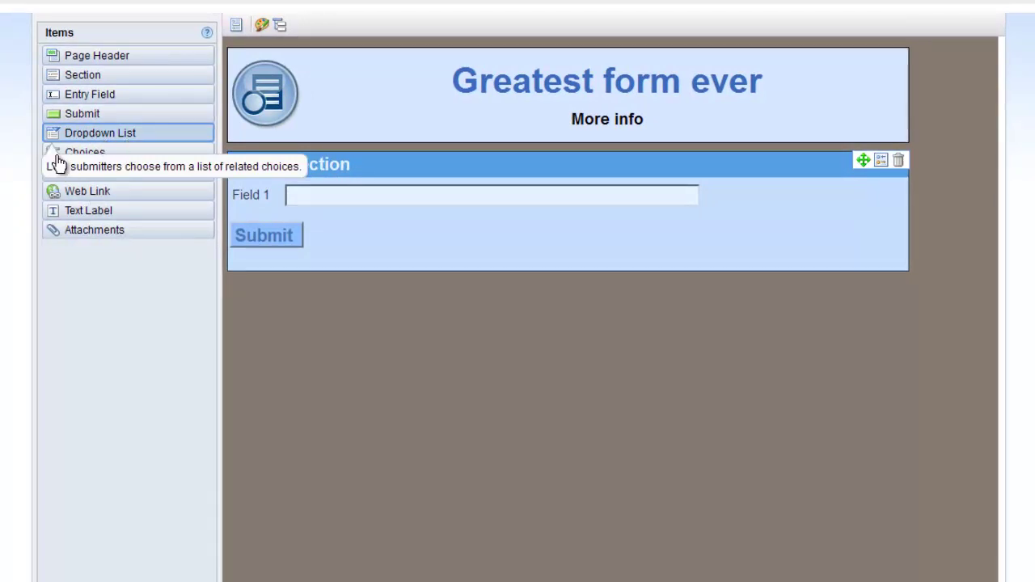
Step: Insert a dropdown list below Field 1 in the First section and label it "Dropdown 1"
left_click_drag(63, 141, 66, 136)
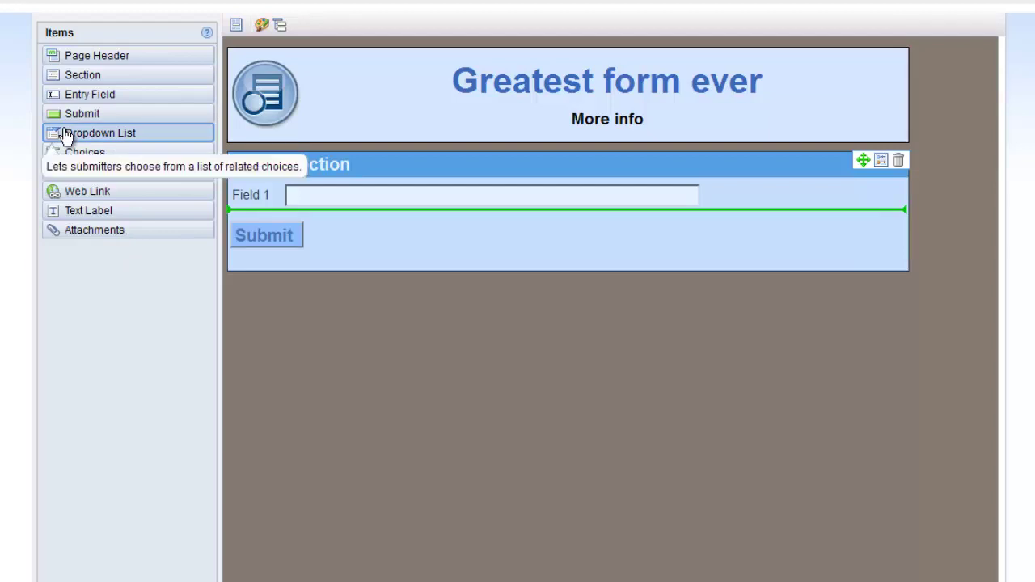
left_click_drag(66, 136, 337, 327)
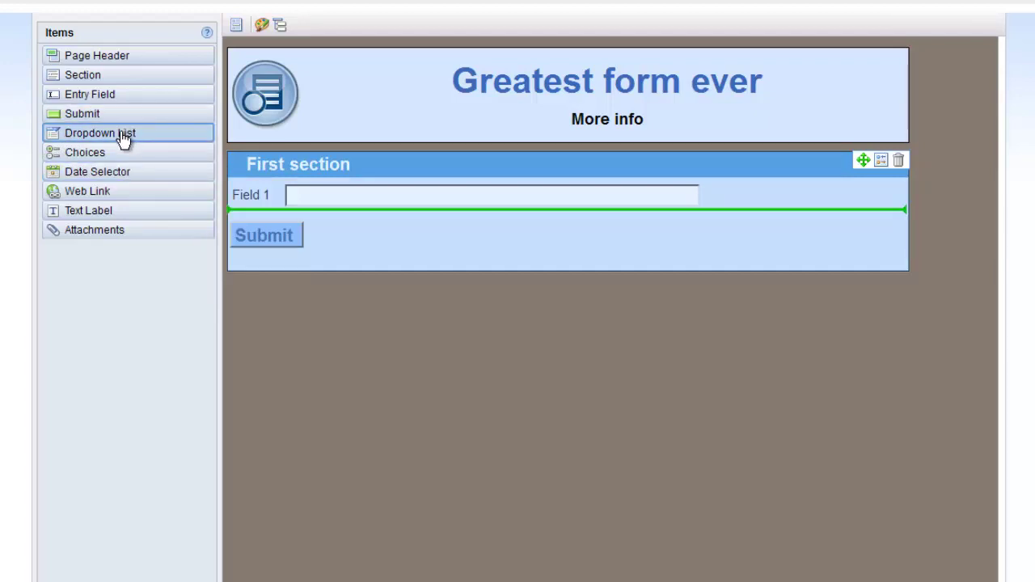
left_click_drag(113, 134, 335, 214)
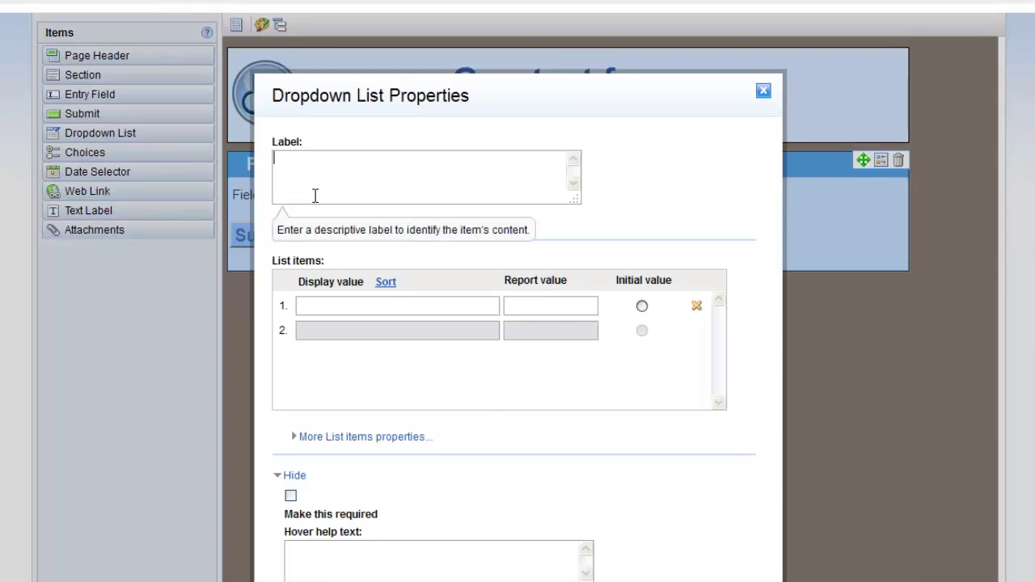
type("Dropdo")
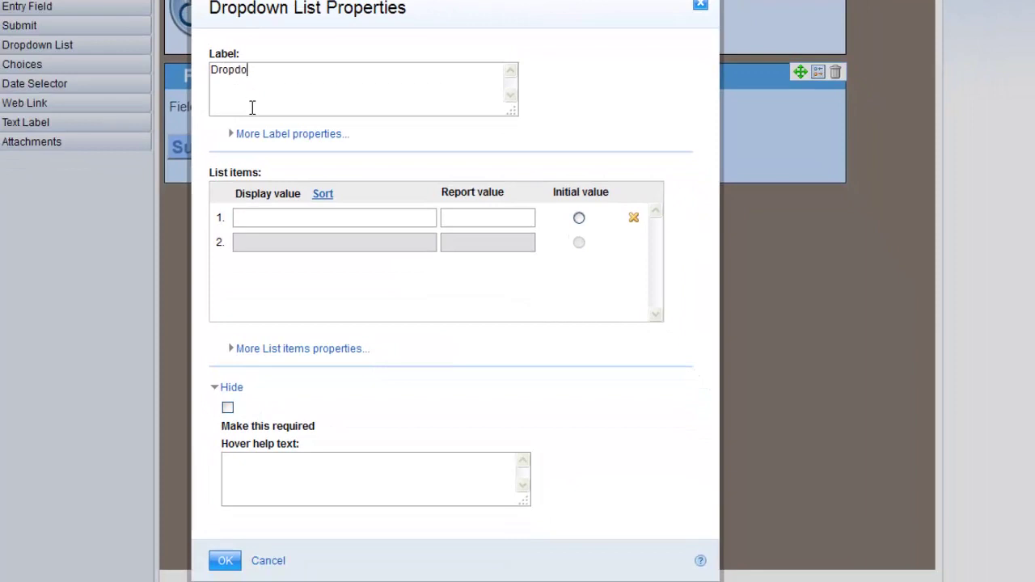
type("wn 1")
Step: Define the dropdown's first list item with display value "Yes" and report value 1
left_click(271, 213)
type("Yes")
left_click(482, 219)
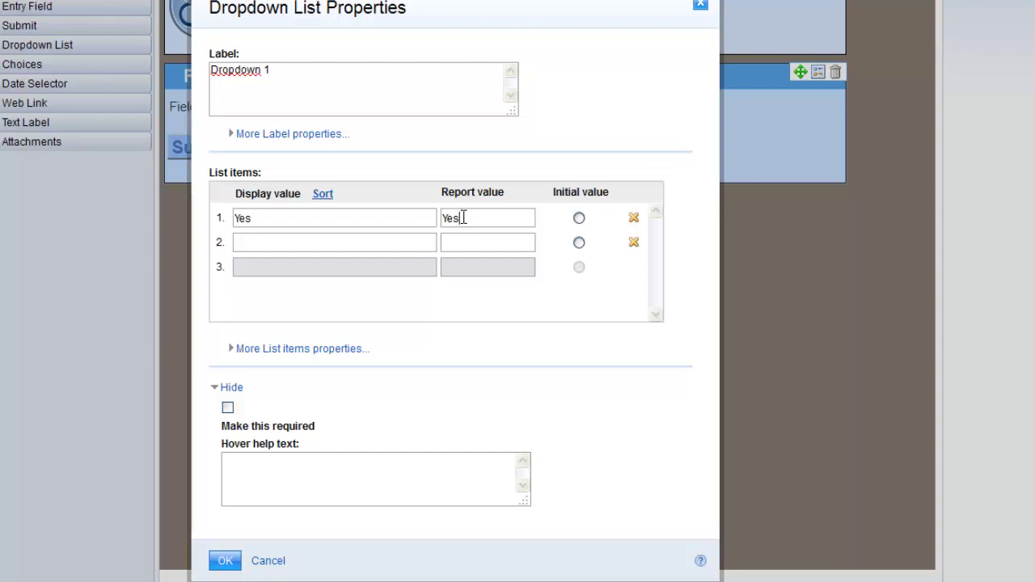
left_click_drag(465, 217, 424, 217)
type("1")
Step: Add a second list item "No" with report value 0, and make Yes the dropdown's initial value
left_click(351, 241)
type("No")
left_click(451, 242)
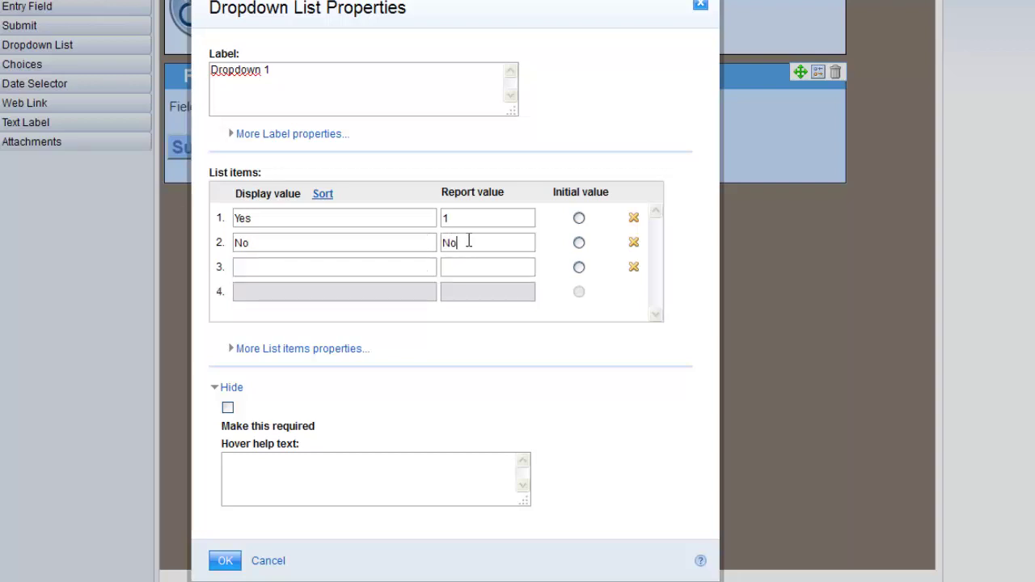
left_click_drag(469, 239, 415, 239)
type("0")
left_click(579, 220)
left_click(225, 562)
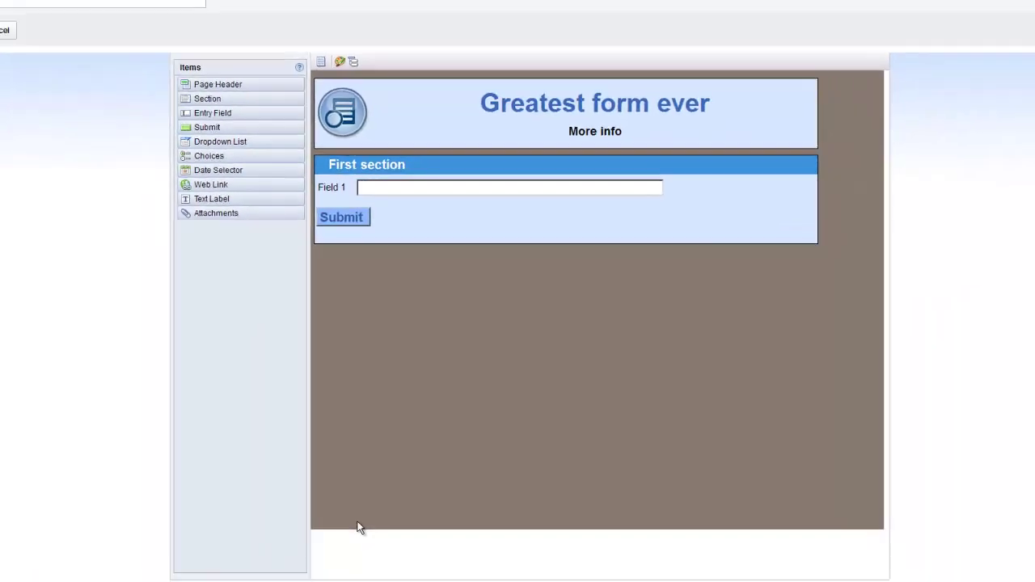
Step: Insert an entry field below Dropdown 1, labelled "First open entry field", with 4 lines to display
left_click(369, 263)
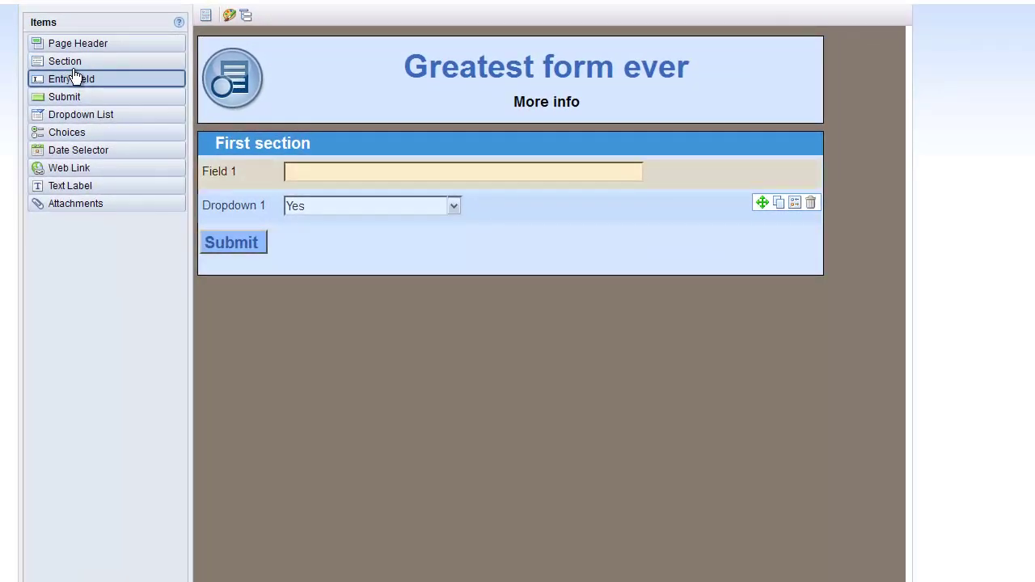
left_click(73, 79)
left_click_drag(71, 80, 247, 214)
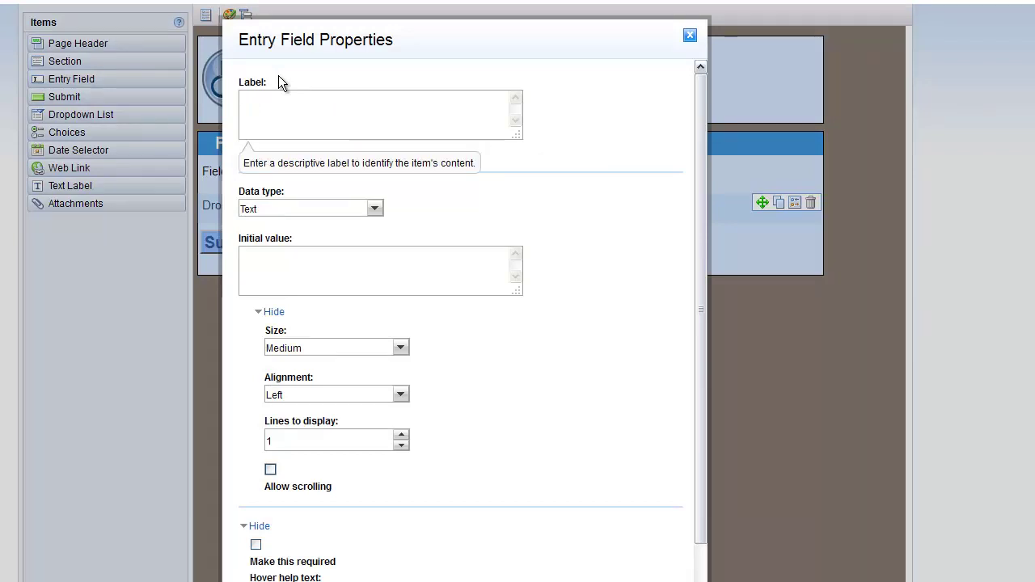
type("First ")
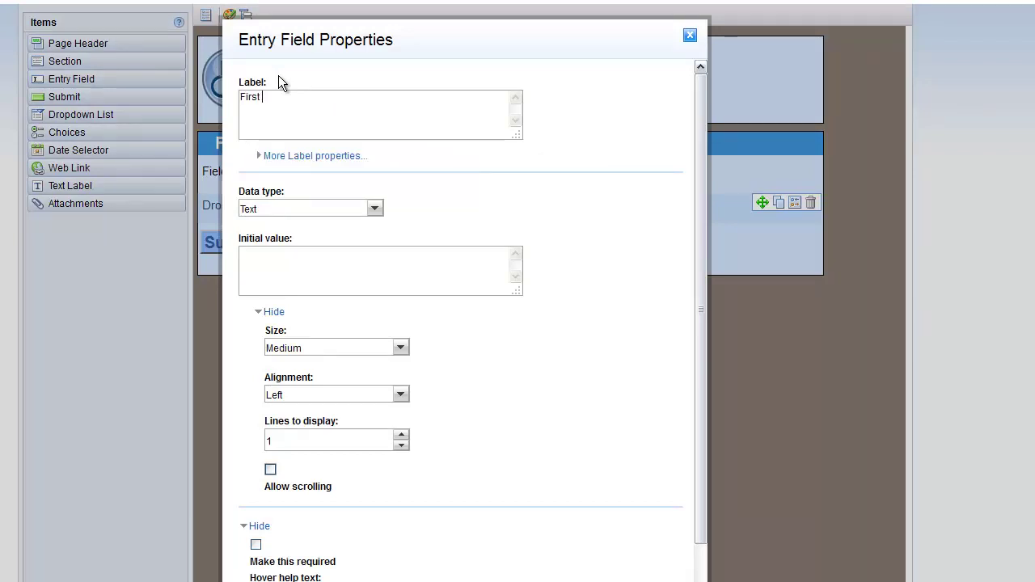
type("open entry f")
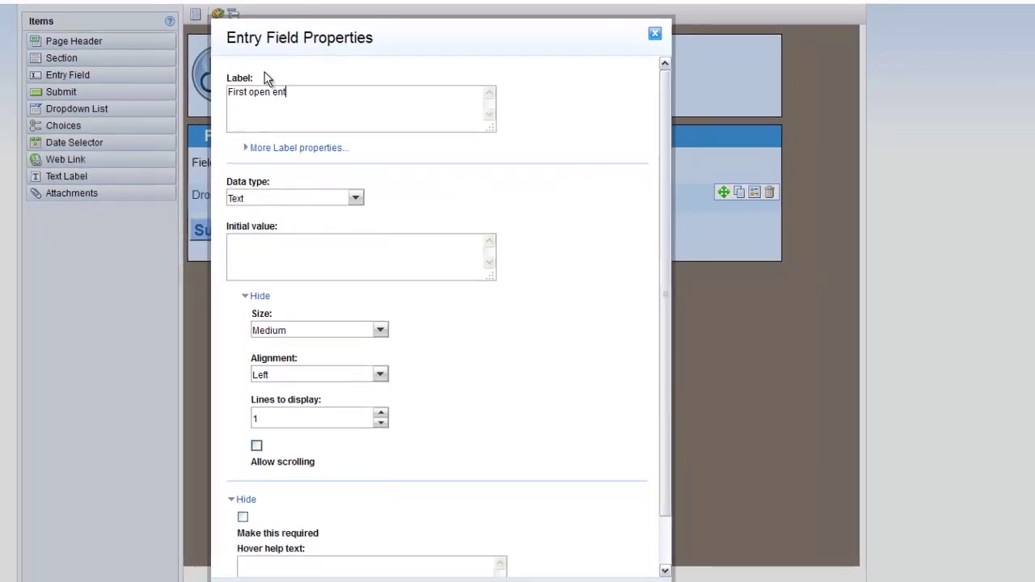
type("ield")
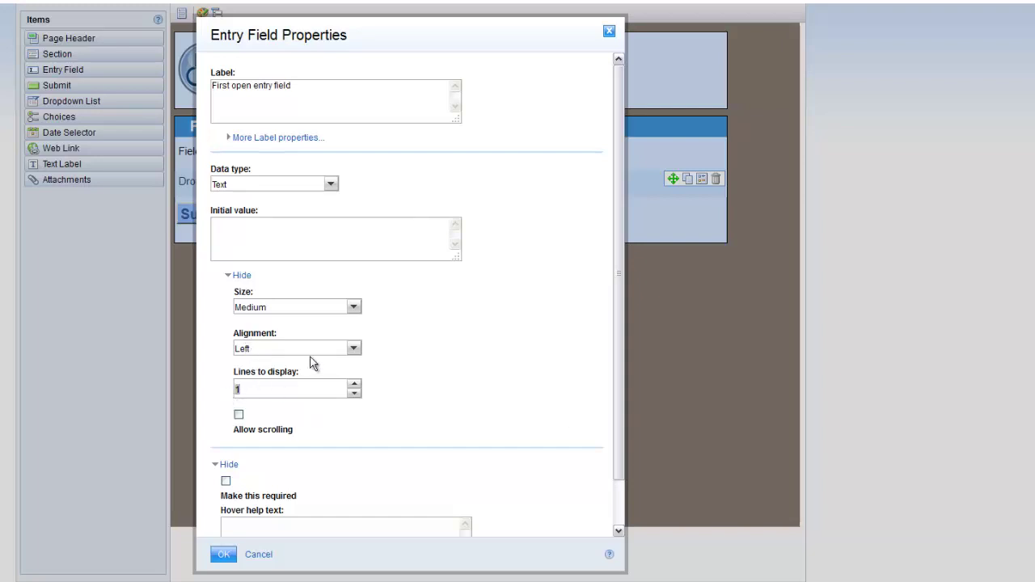
type("4")
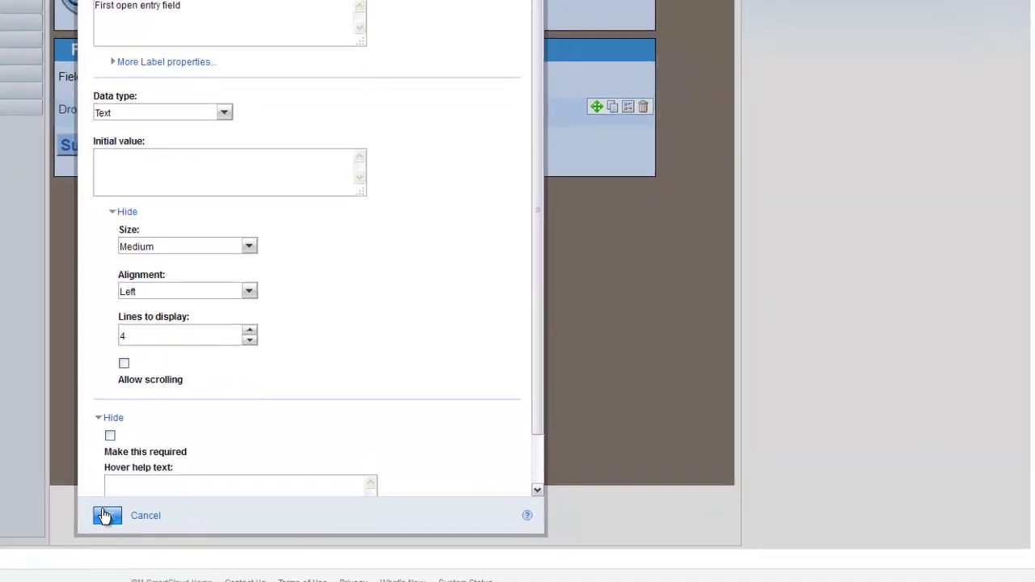
left_click(50, 496)
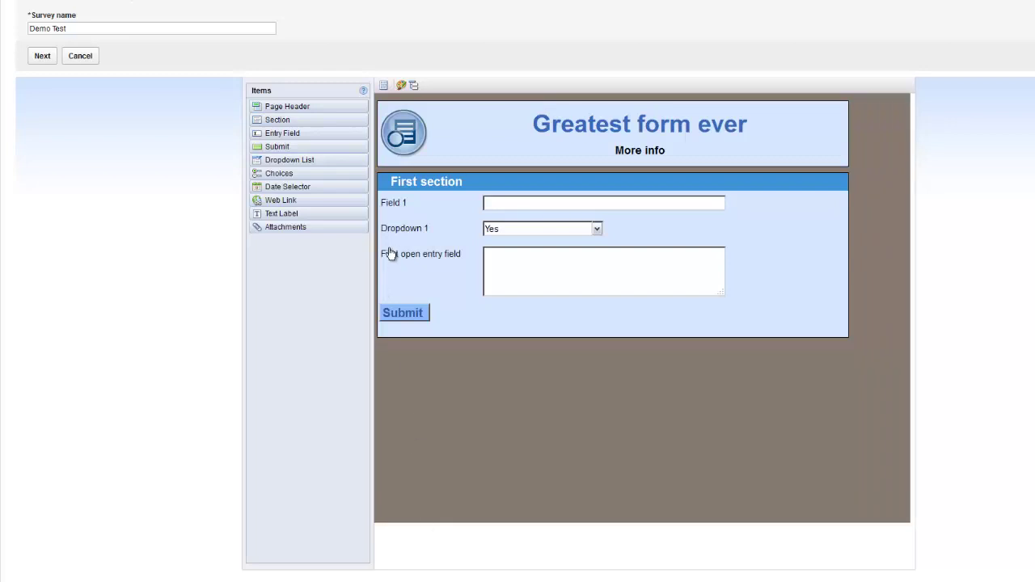
Step: Insert a Choices item below the First open entry field, labelled "Select one", that allows multiple choices
left_click(393, 257)
left_click(285, 174)
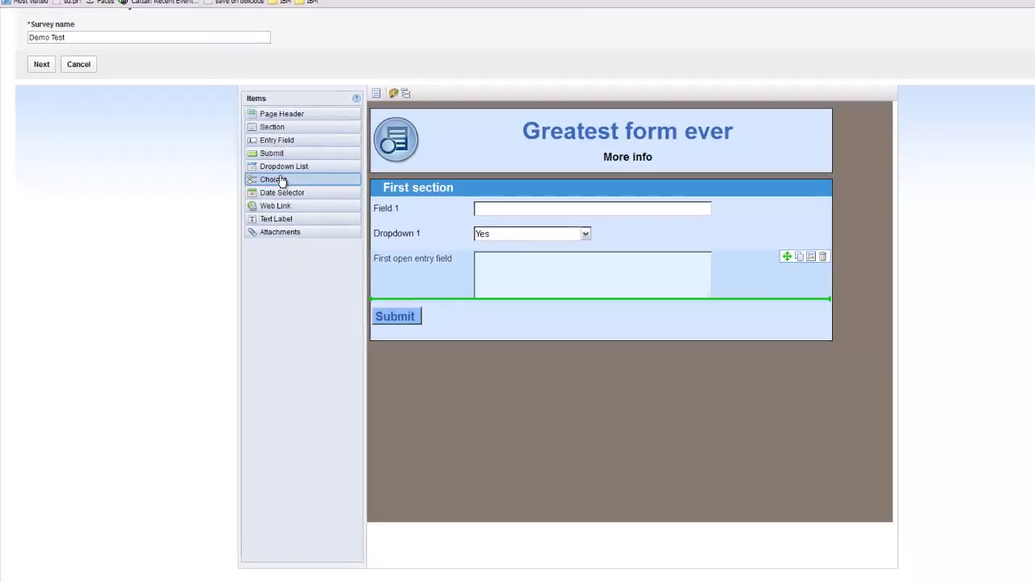
left_click_drag(253, 212, 397, 324)
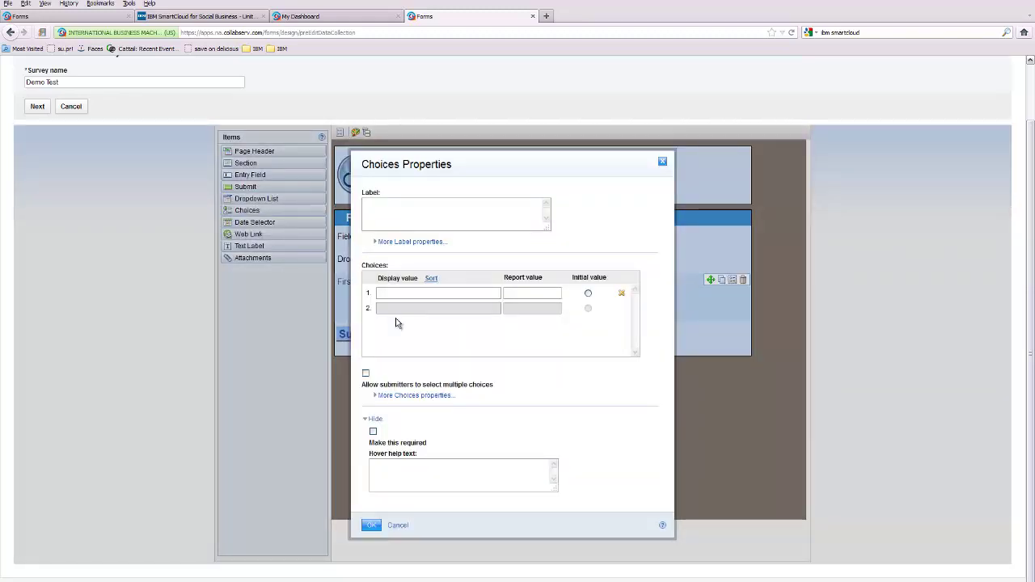
left_click(366, 375)
left_click(503, 210)
type("Select one.")
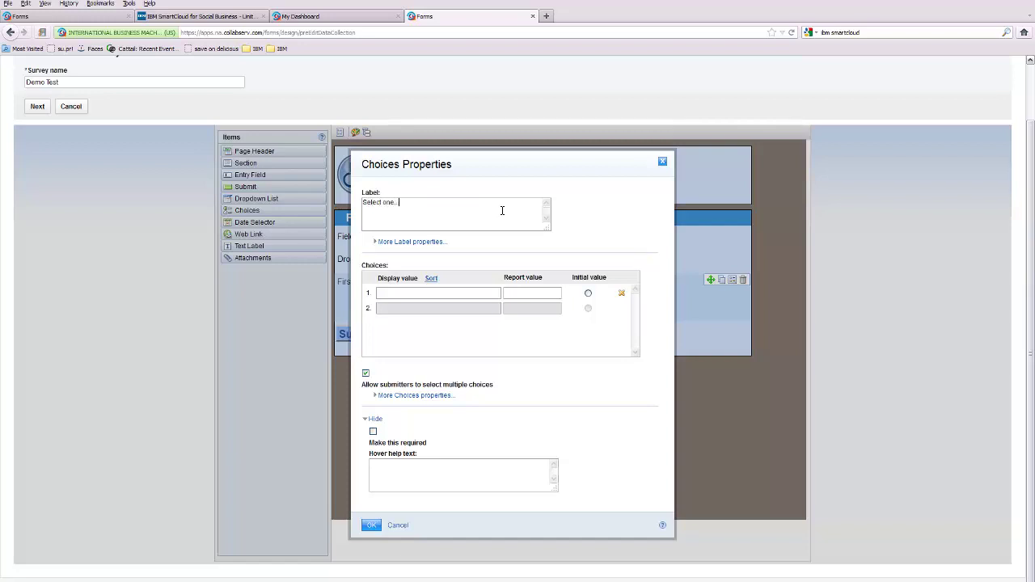
key("BackSpace")
Step: Give the Choices item the two options 484849 and 879800, with report values identical to their display values
left_click(400, 295)
type("484849")
left_click(470, 305)
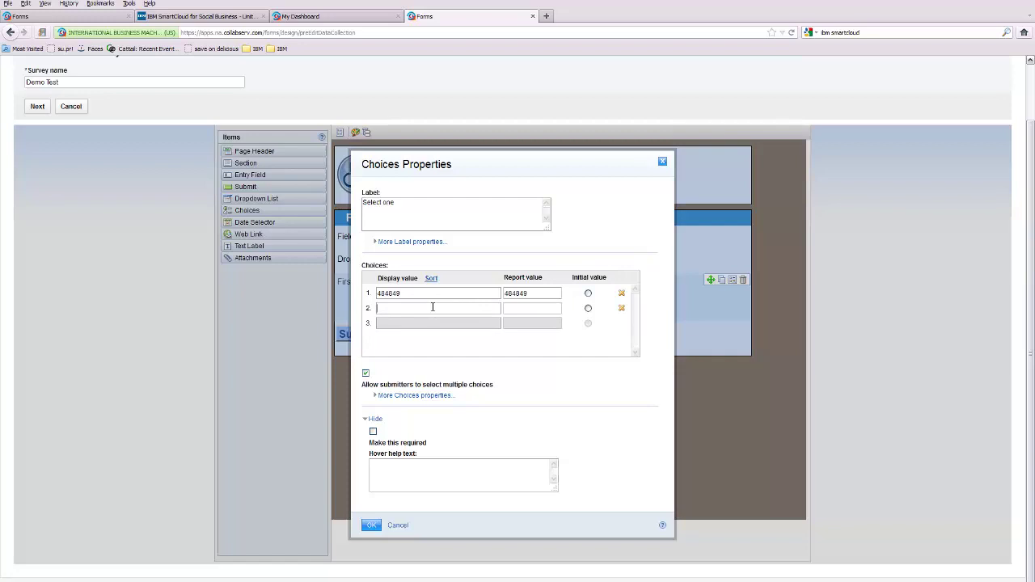
type("879800")
left_click(510, 308)
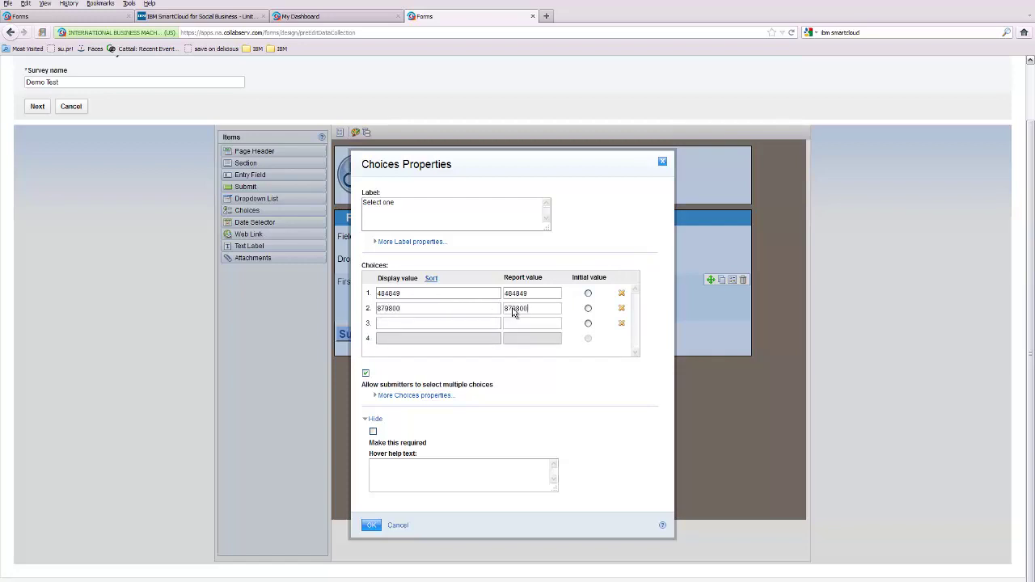
left_click(366, 374)
left_click(370, 524)
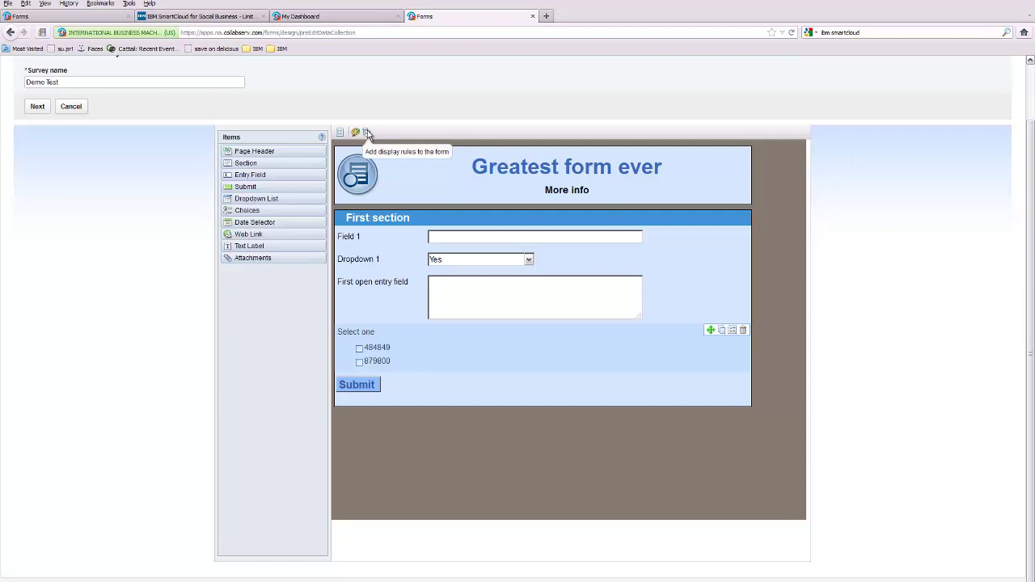
Step: Proceed from the form design to publishing and publish the survey to Public
mouse_move(270, 263)
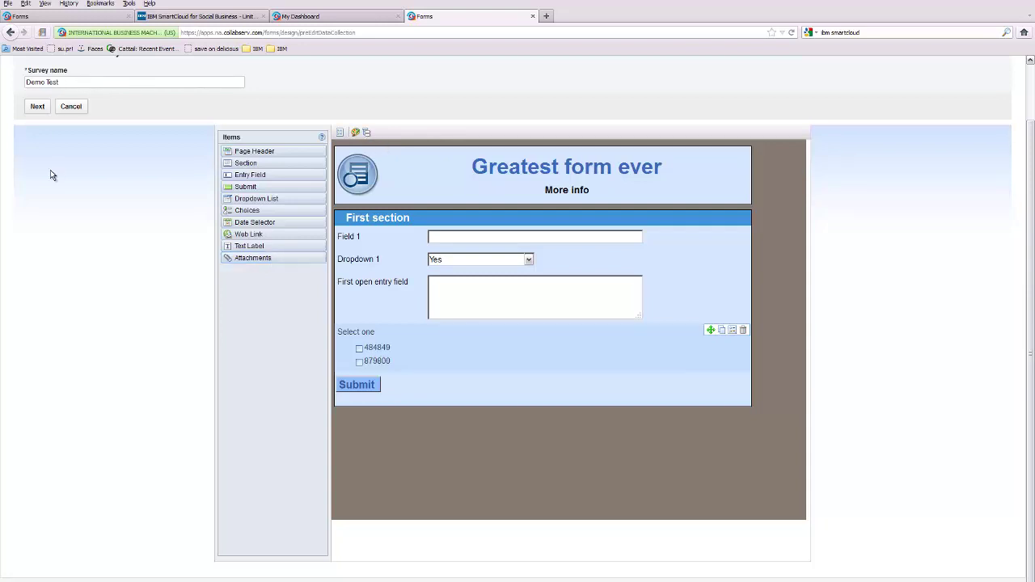
left_click(38, 107)
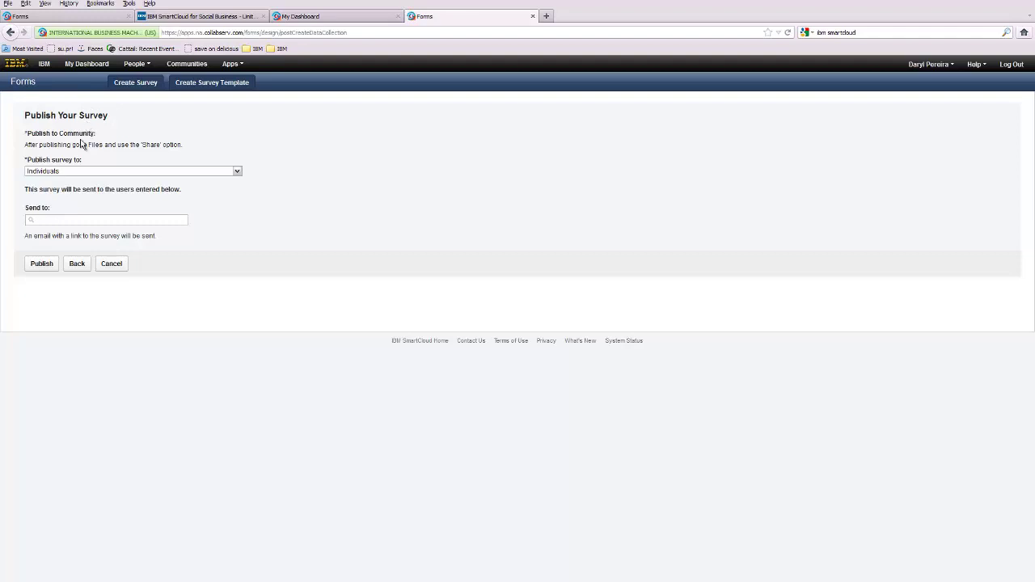
left_click(60, 173)
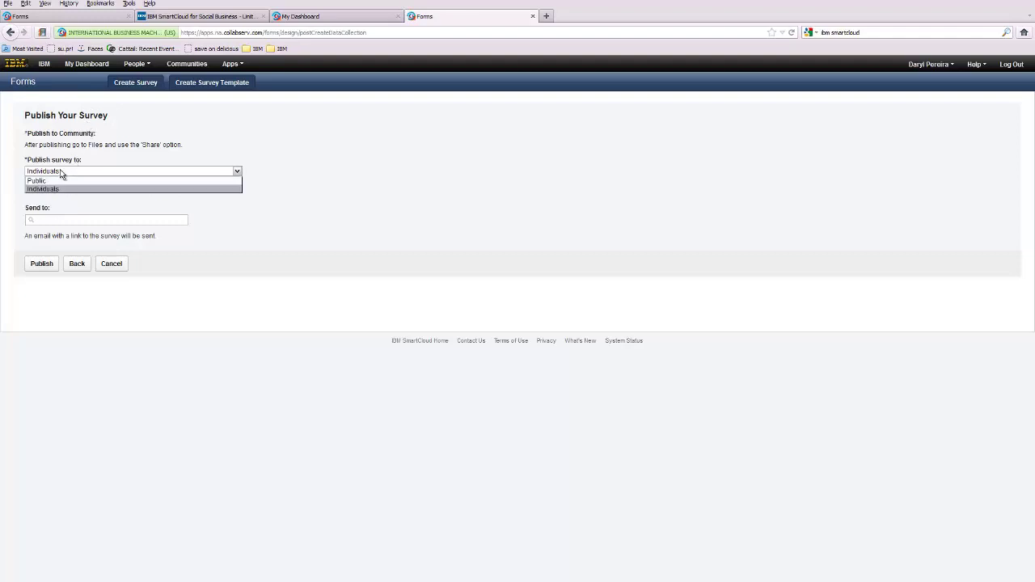
left_click(42, 181)
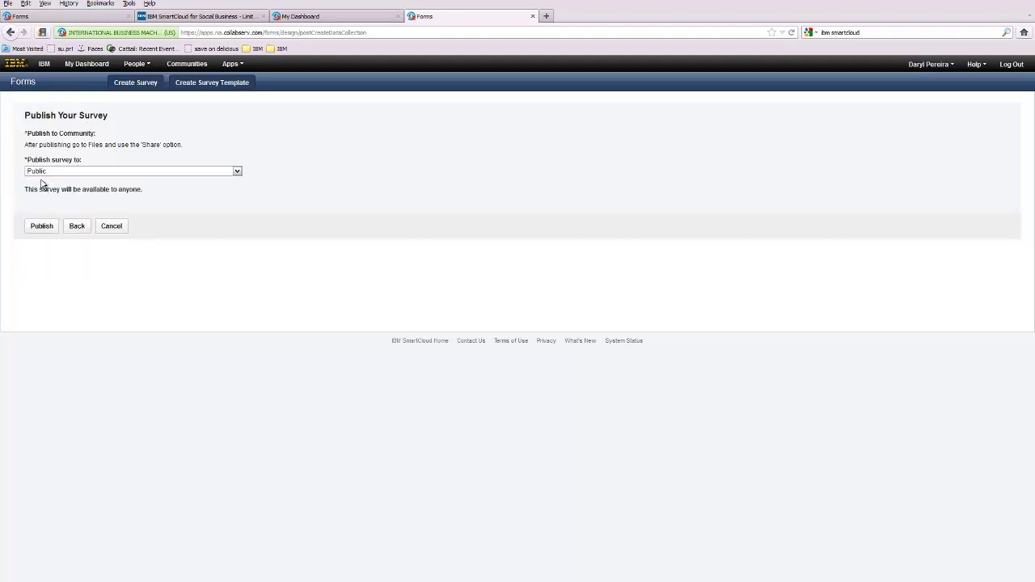
left_click(46, 228)
left_click(35, 226)
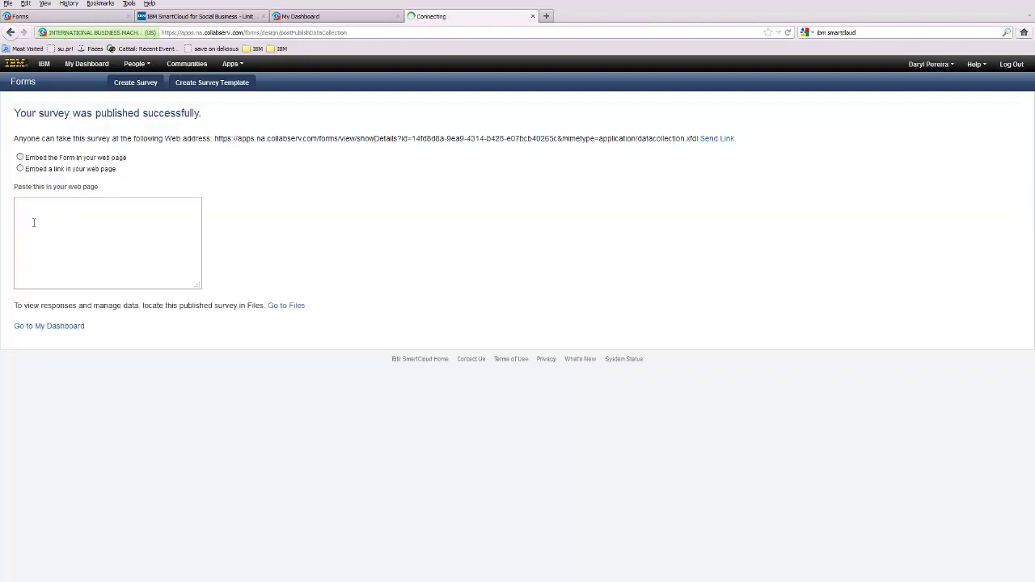
Step: View the code for embedding the form, switch to embedding a link, and copy the survey's public link
left_click(21, 157)
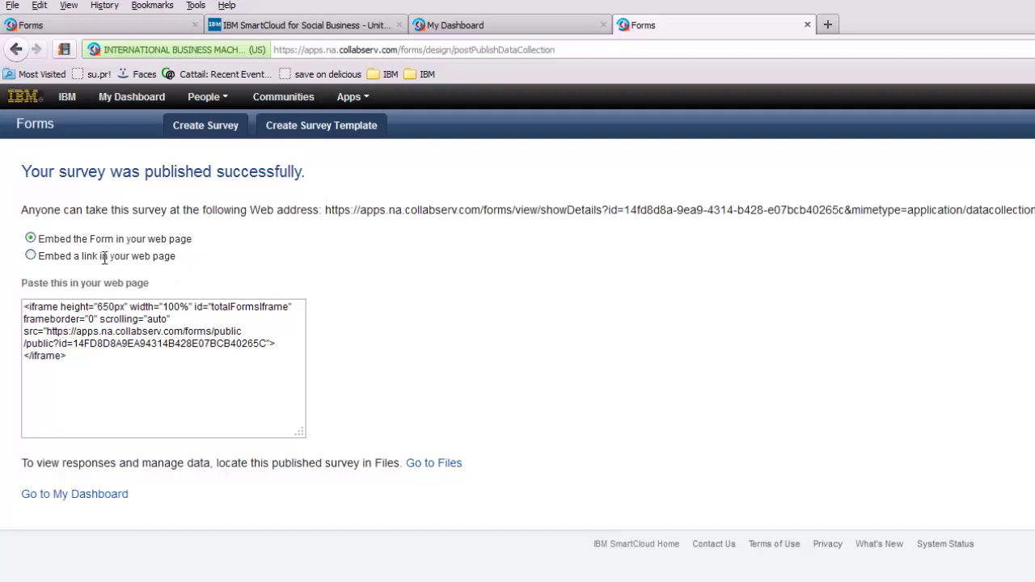
left_click(31, 257)
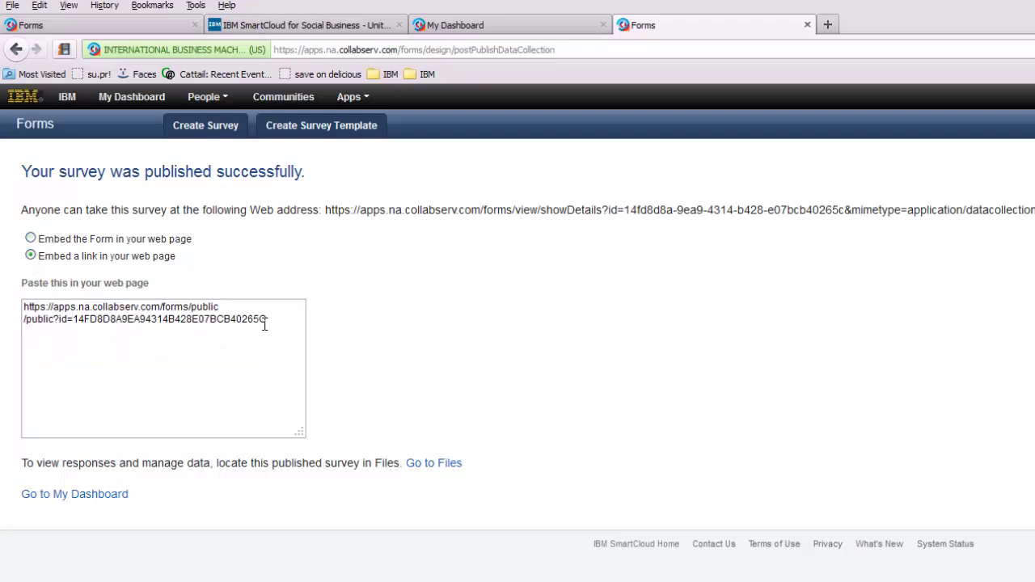
left_click_drag(267, 320, 23, 293)
key("ctrl+c")
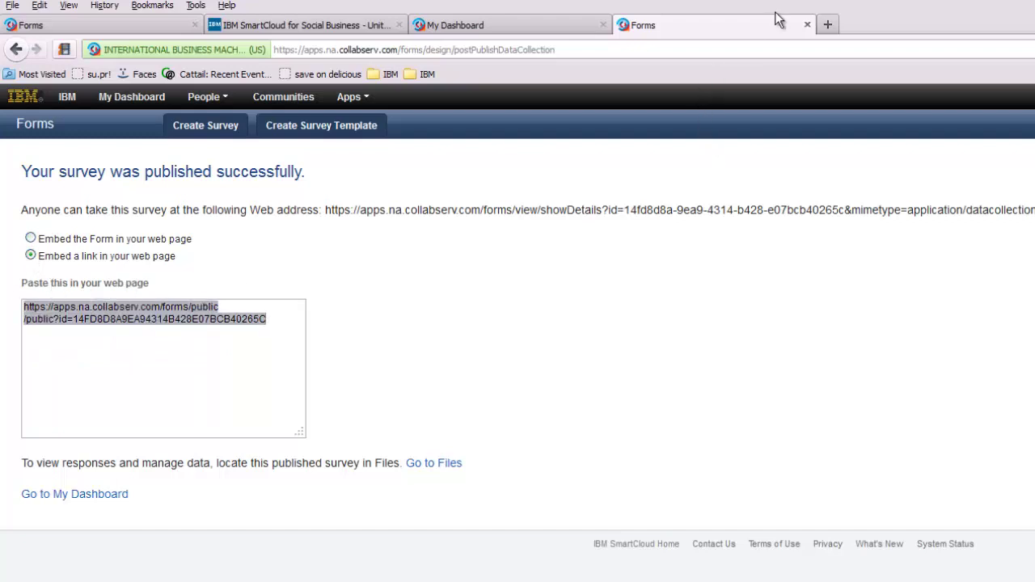
Step: Open the copied survey link in a new browser tab
left_click(829, 25)
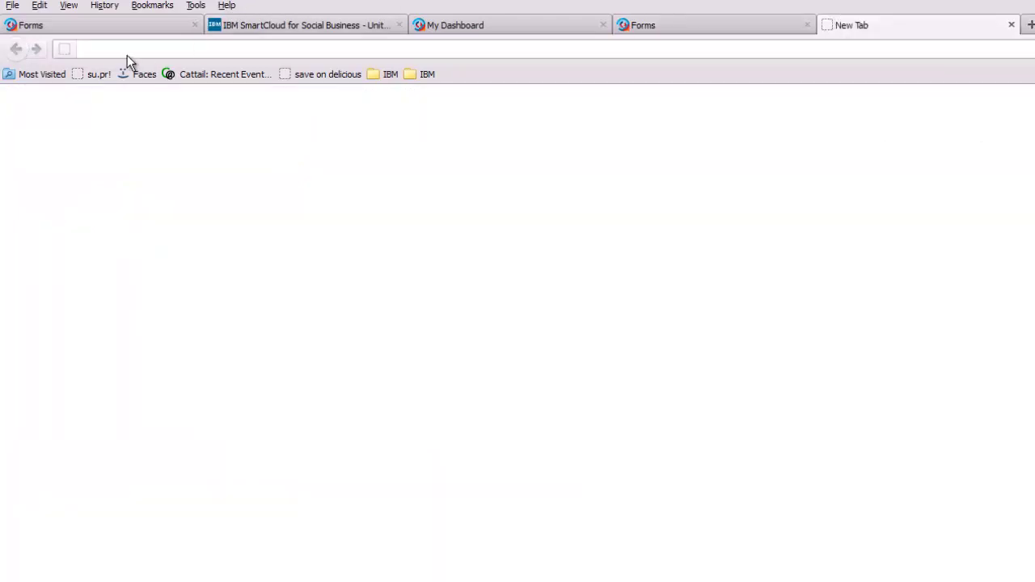
key("ctrl+v")
key("Return")
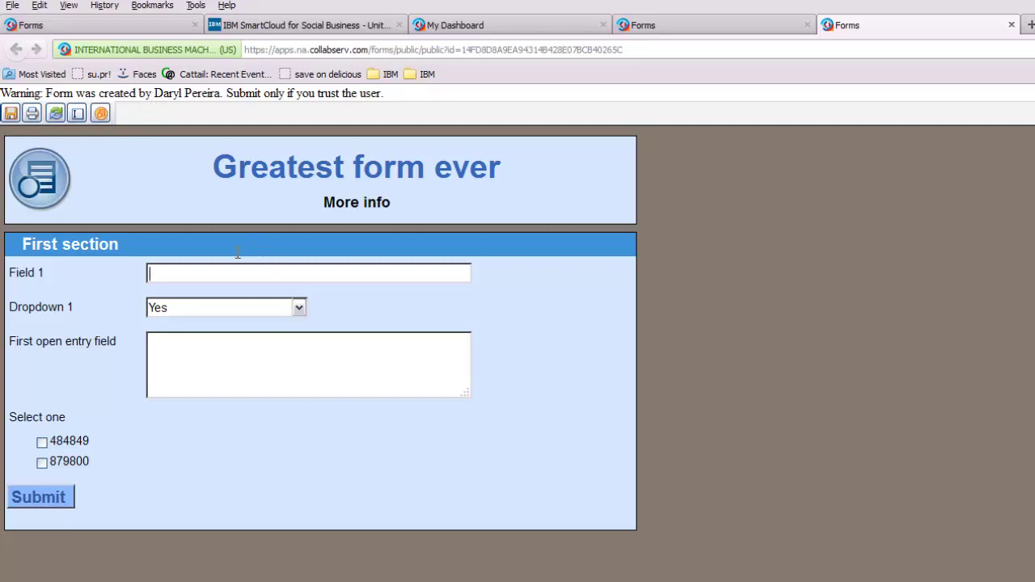
Step: Fill Field 1 of the published survey with "fghsfdgfsdg" and set Dropdown 1 to No
type("fghsfdgfsdg")
key("Tab")
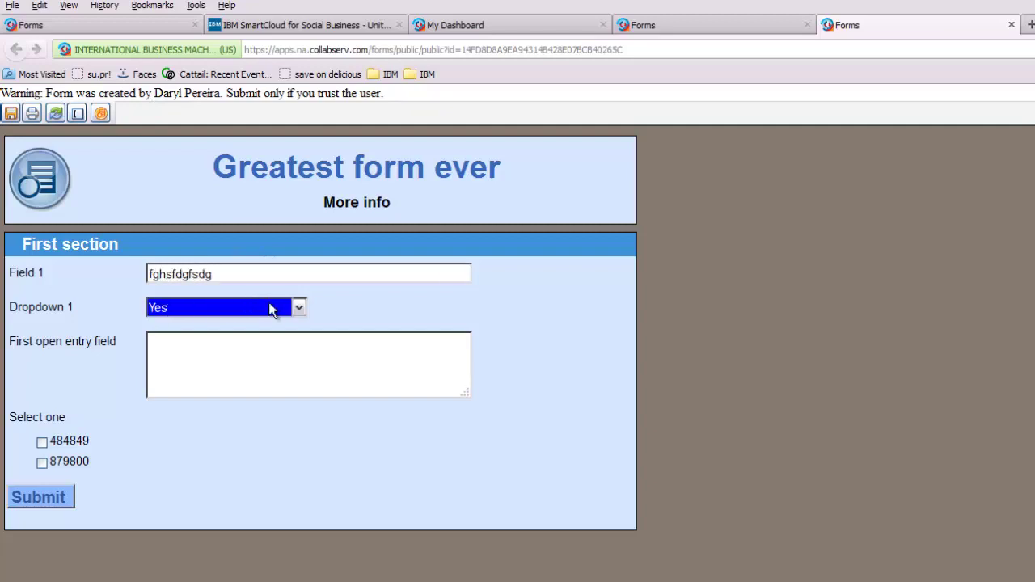
left_click(299, 308)
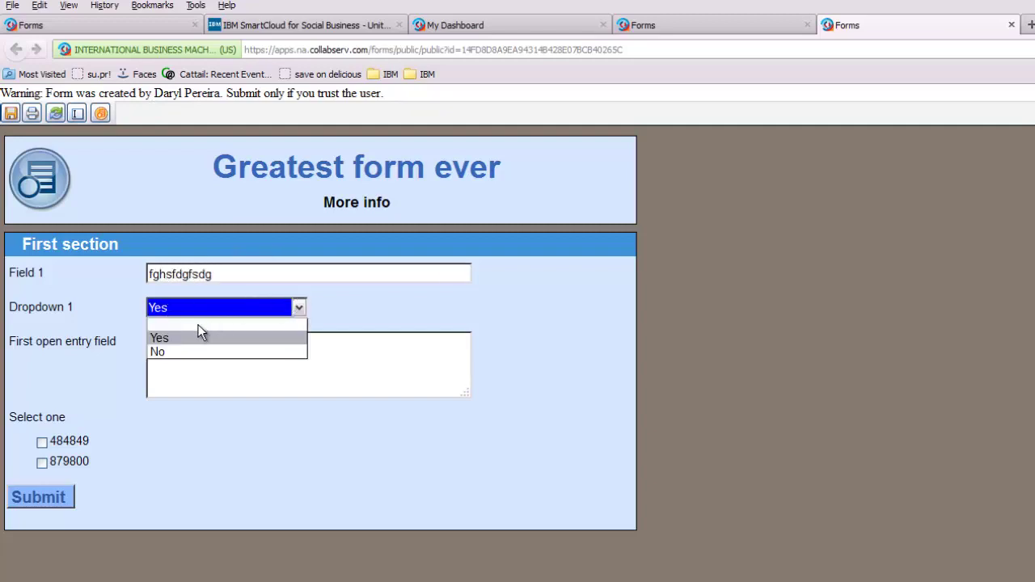
left_click(190, 351)
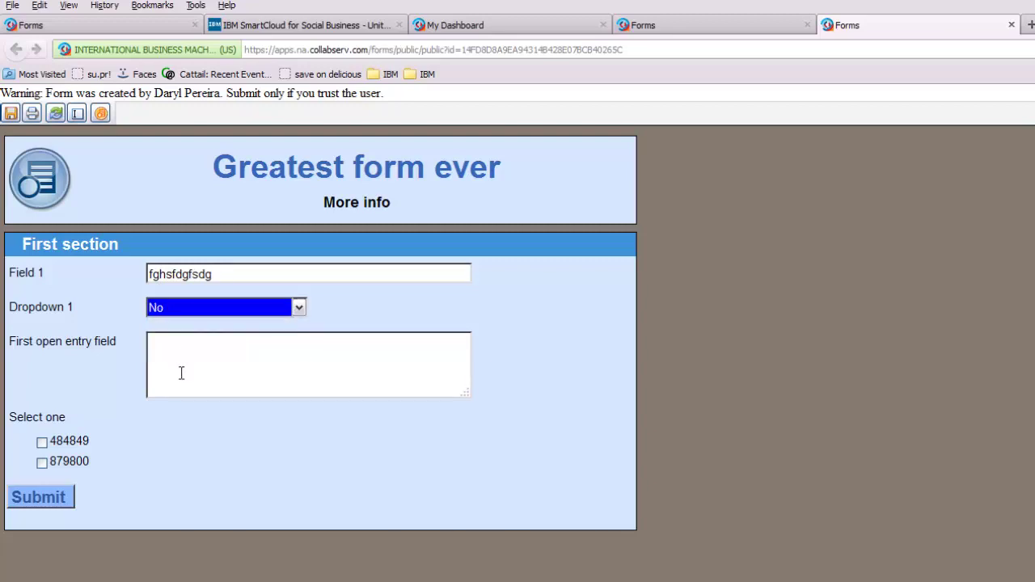
Step: Enter "sadfads asdf asdf adsf ads" in the First open entry field of the survey
left_click(186, 373)
type("sadfads asdf a")
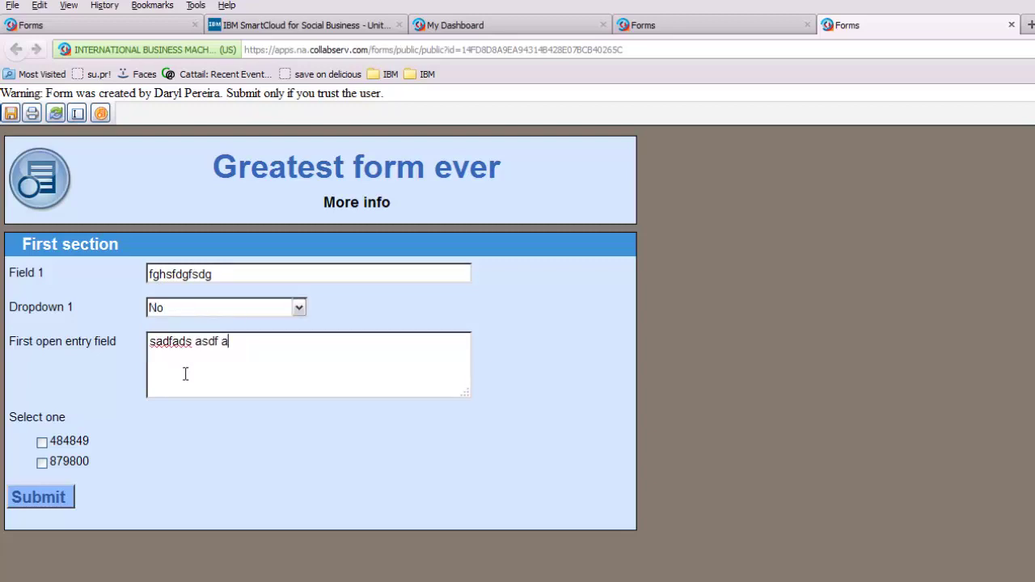
type("sdf adsf ads")
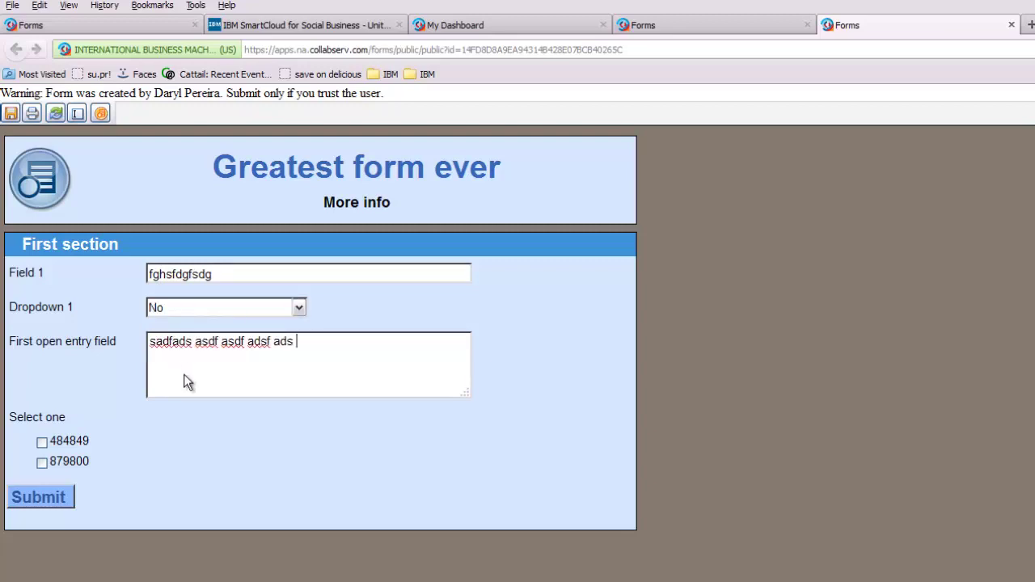
Step: Choose 484849 under Select one and submit the published survey
left_click(42, 442)
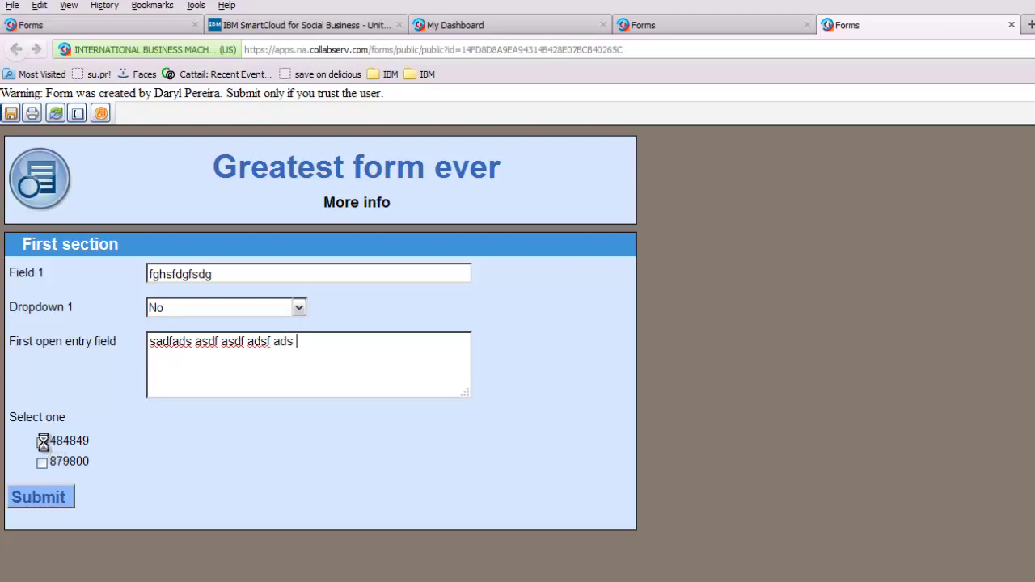
left_click(46, 496)
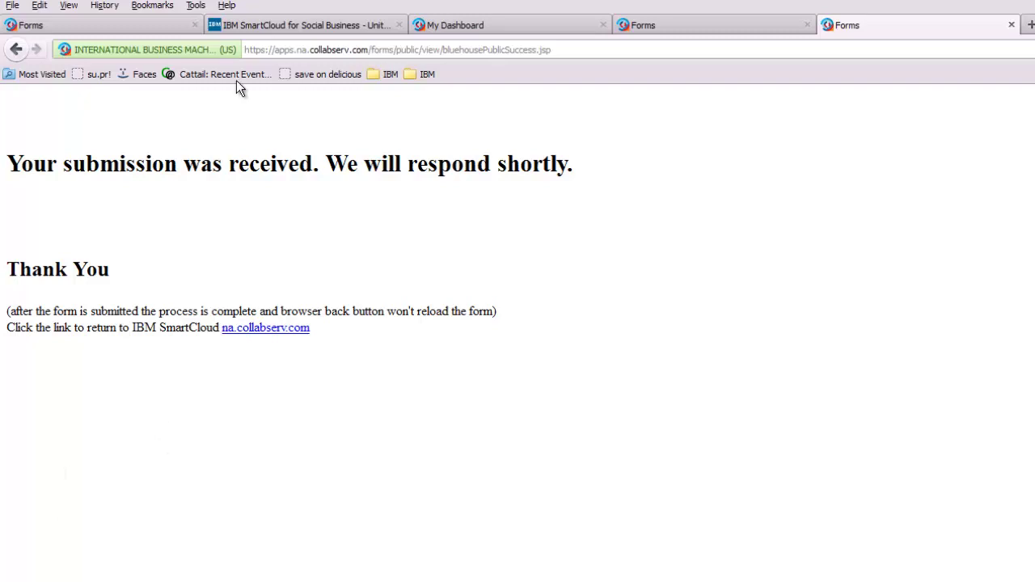
Step: Go from My Dashboard to the Files app and open the Demo Test survey from My Files
left_click(512, 30)
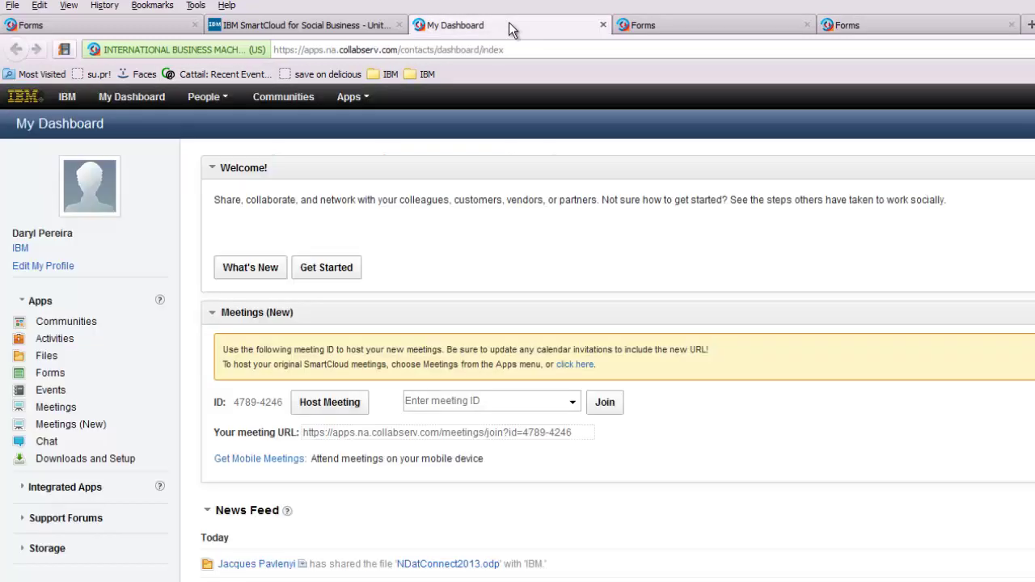
left_click(44, 359)
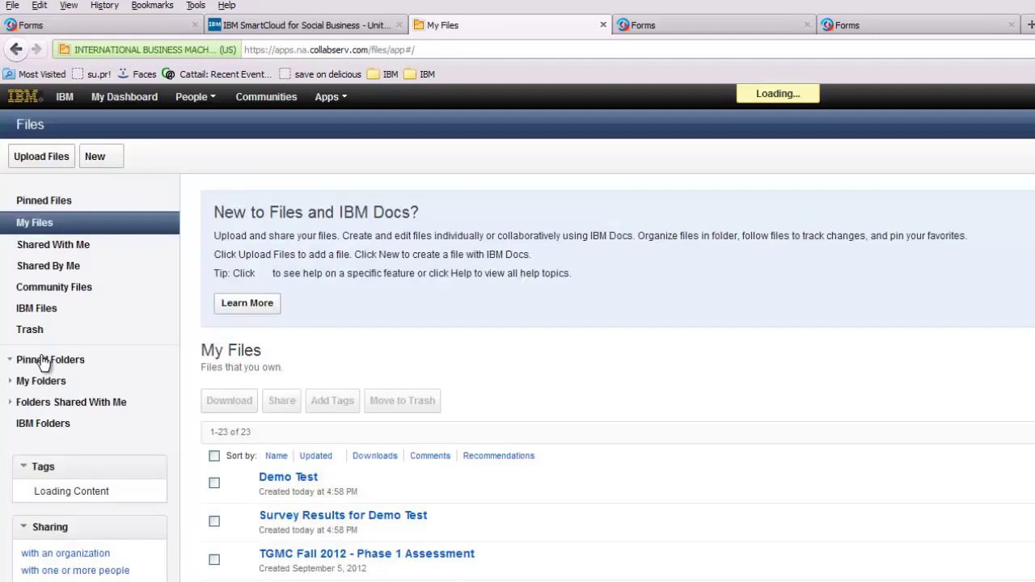
left_click(45, 360)
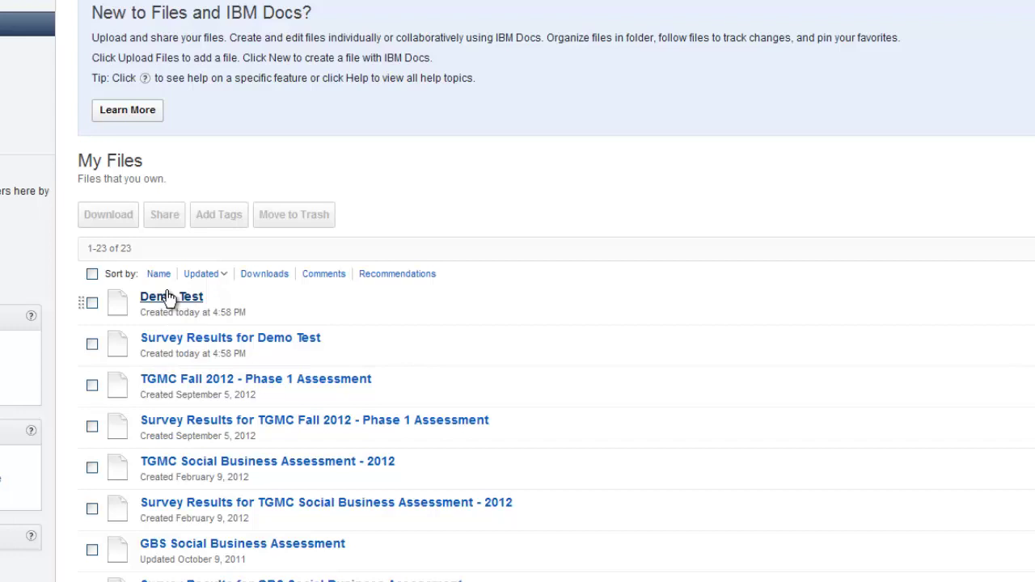
left_click(168, 298)
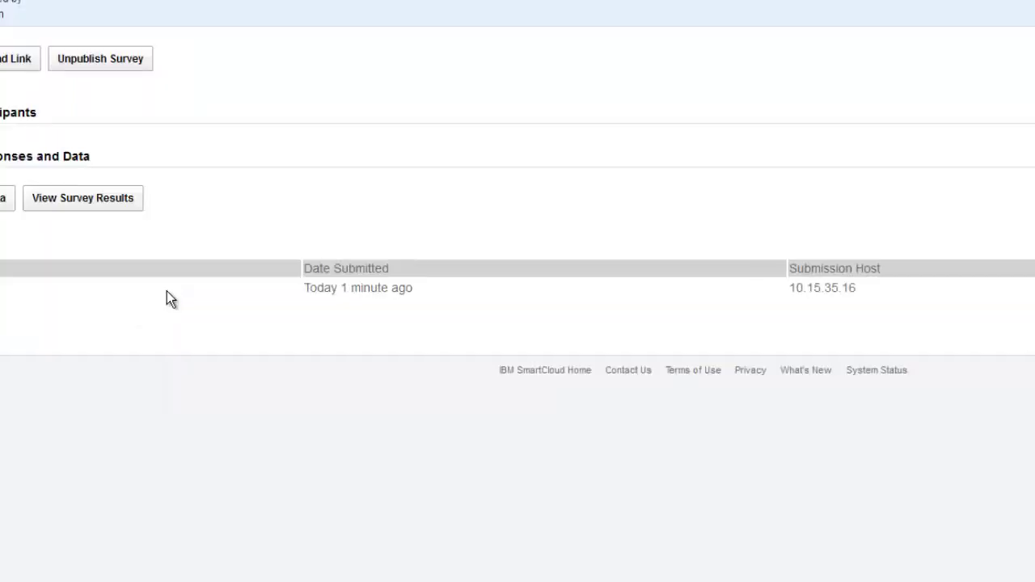
Step: Expand Manage Responses and Data for the Demo Test survey and view the anonymous user's submitted response
left_click(39, 205)
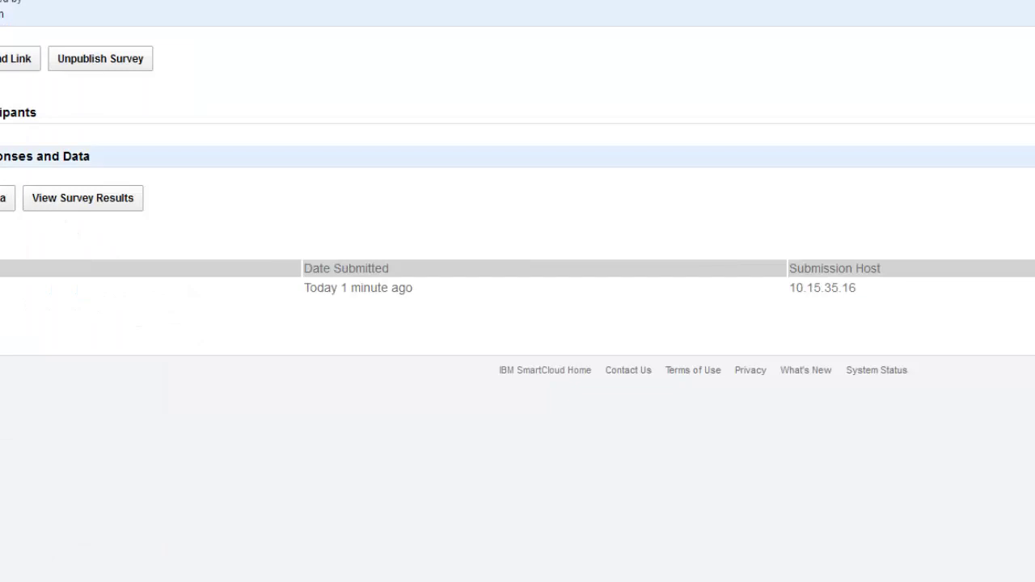
left_click(19, 314)
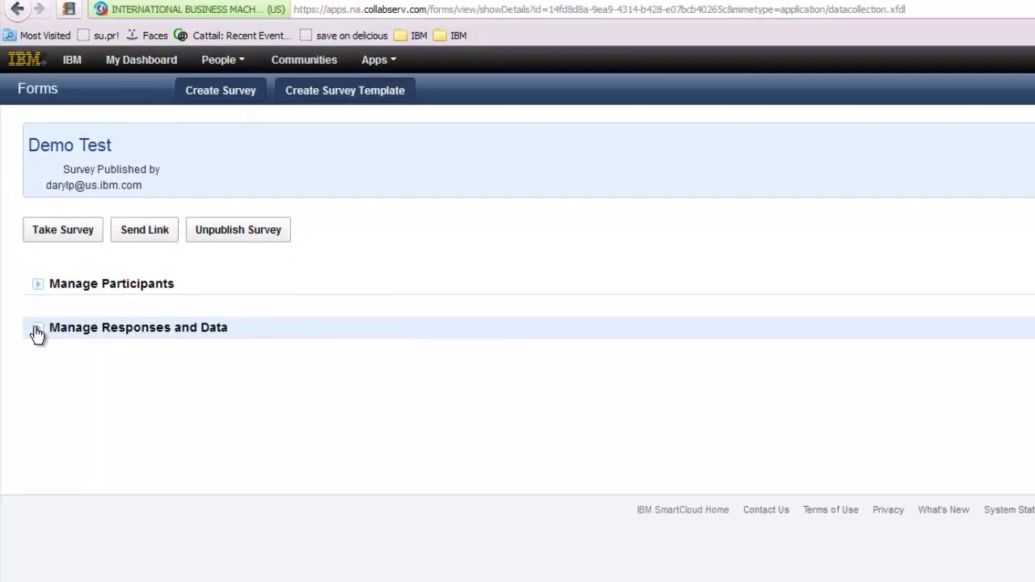
left_click(37, 331)
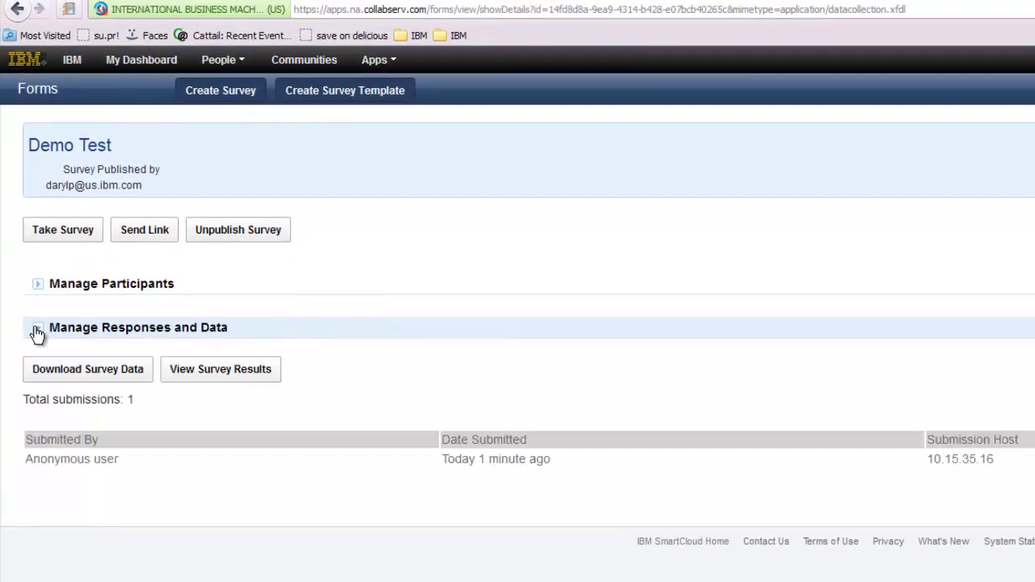
left_click(224, 375)
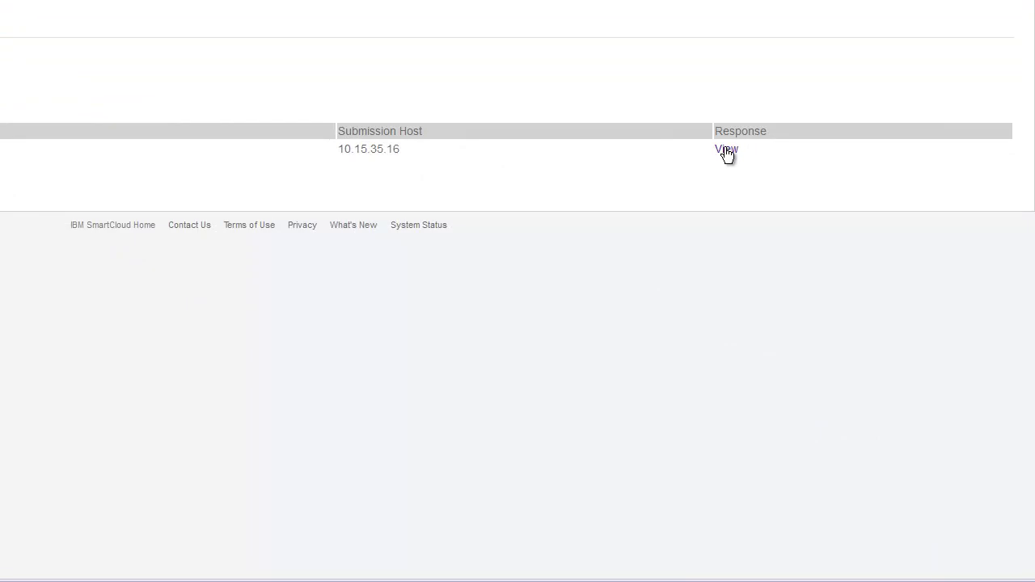
left_click(726, 150)
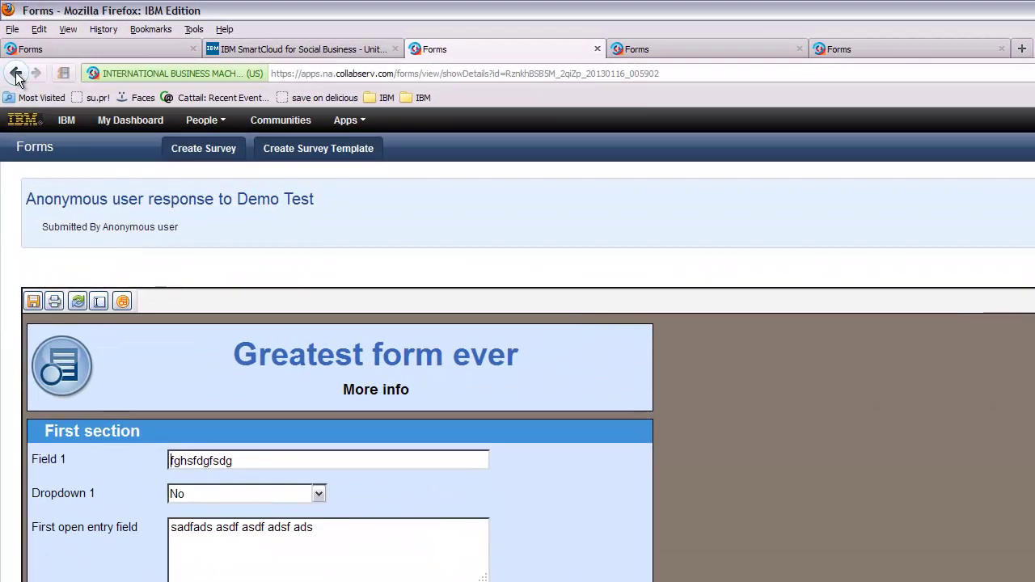
Step: Return from the response to the Demo Test survey page and download the survey data
left_click(13, 35)
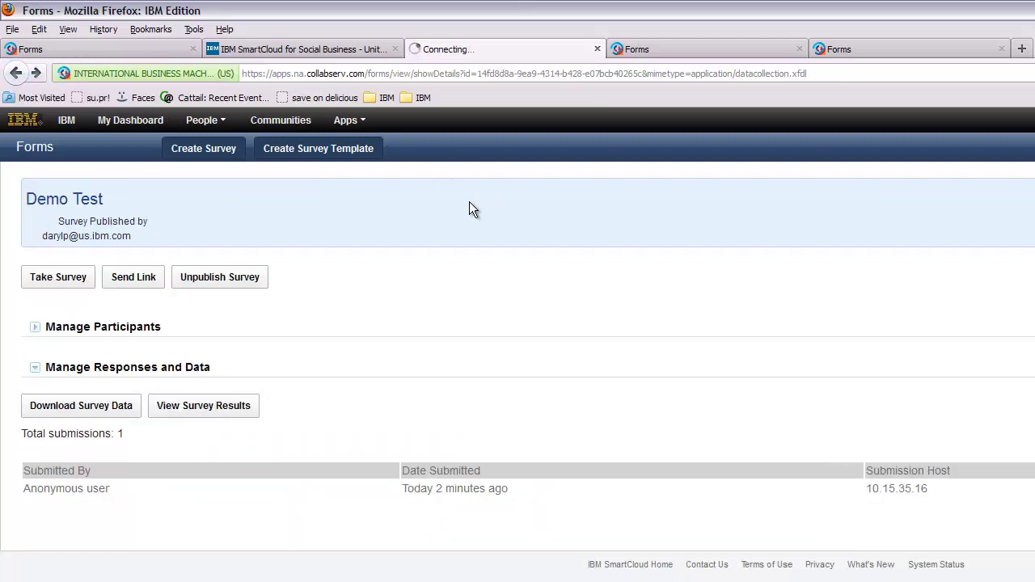
left_click(67, 410)
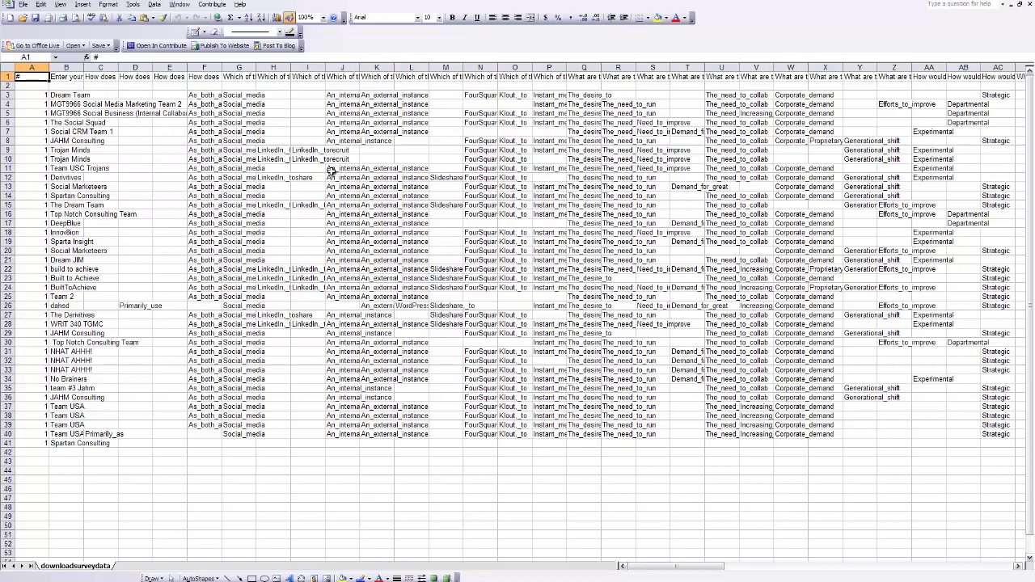
Step: Switch to Excel and examine the answers across row 11 of the downloadsurveydata sheet, starting from column G
left_click(250, 167)
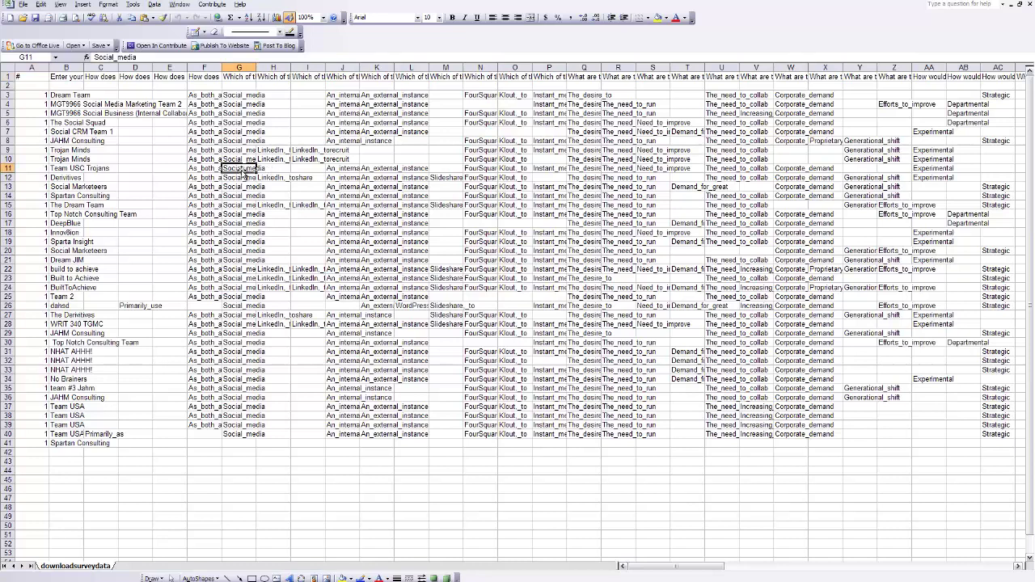
key("Right")
key("Right")
key("Right")
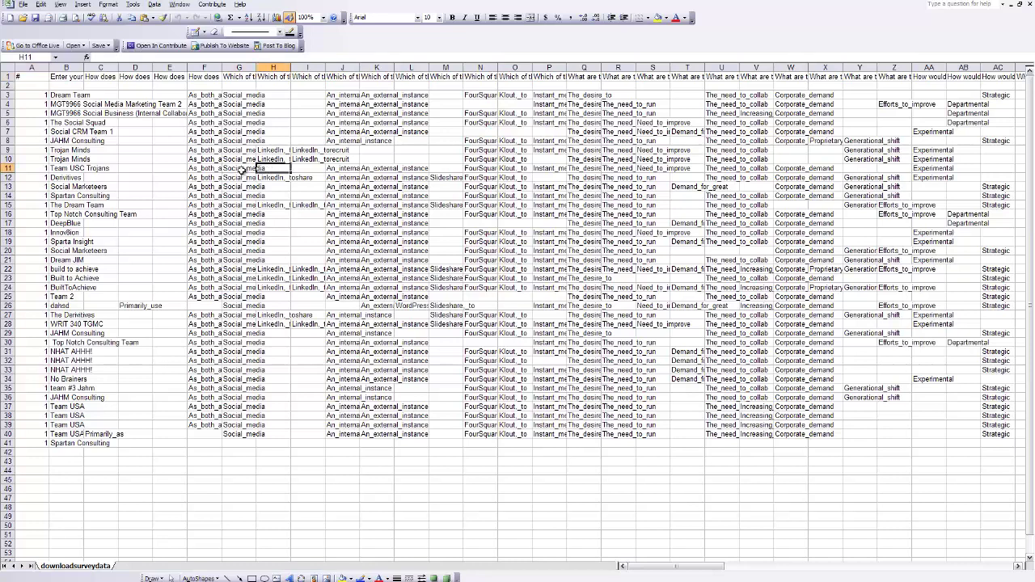
key("Right")
key("Right")
key("Right")
key("Right")
key("Right")
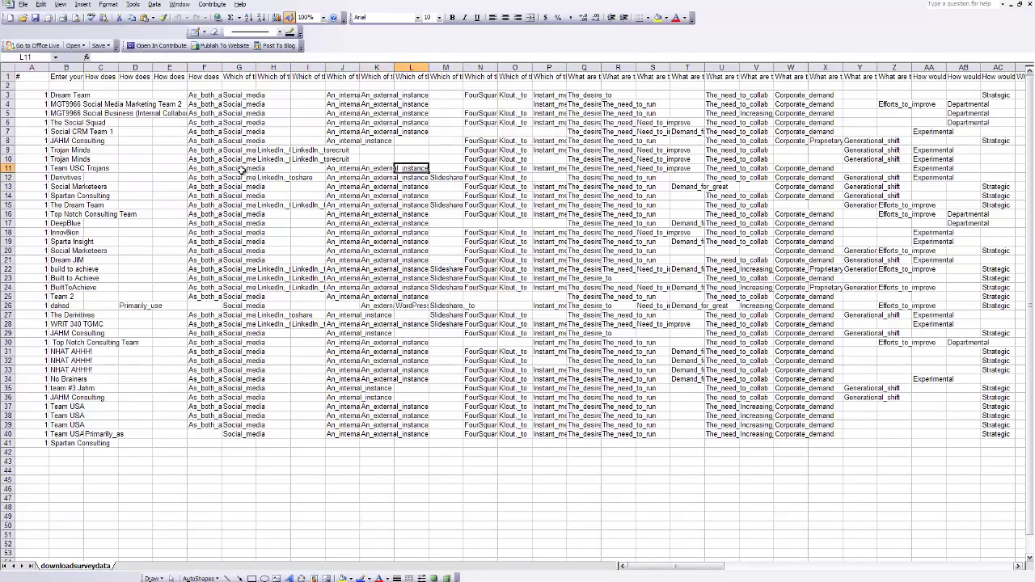
key("Right")
key("Right")
key("Right")
key("Right")
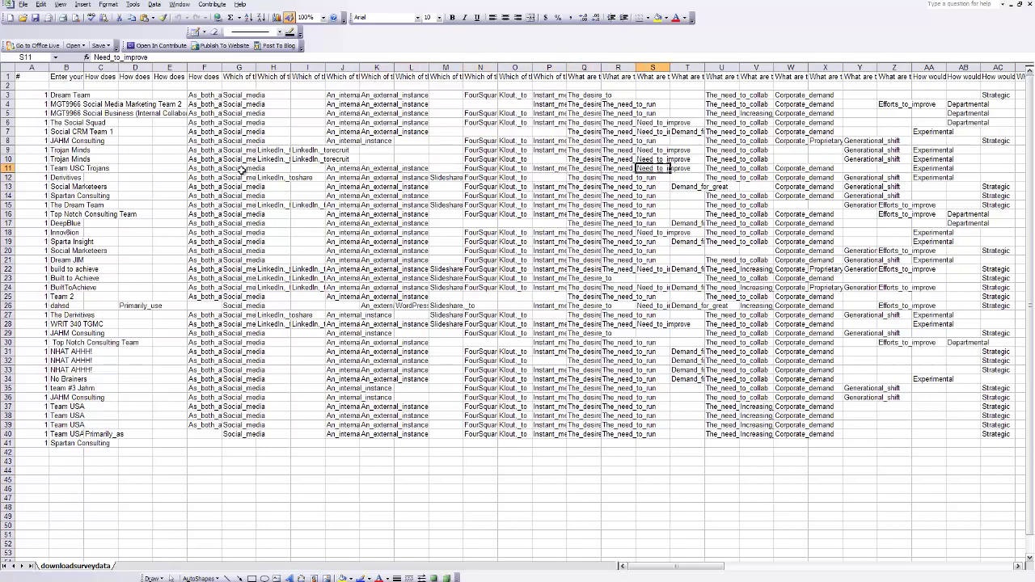